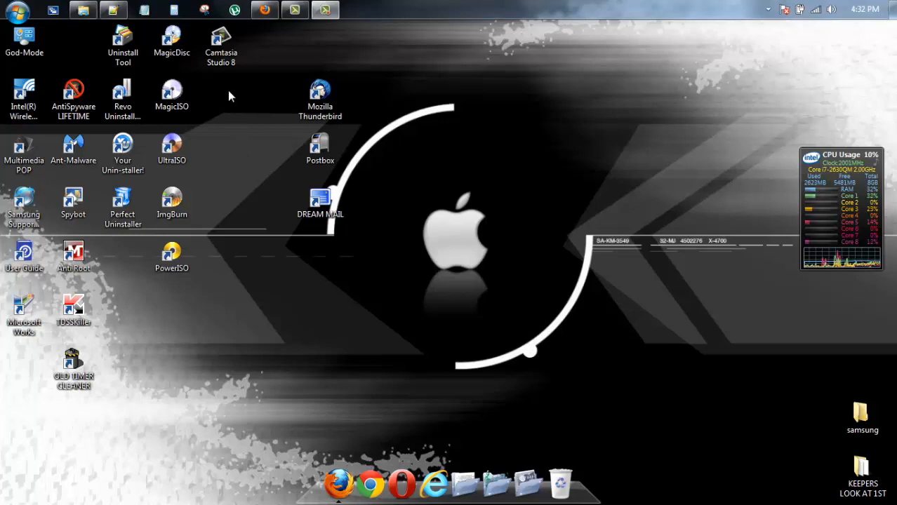
Bring the Firefox window with the DFX Audio Enhancer page back into view.
{"action": "left_click", "coordinate": [273, 8]}
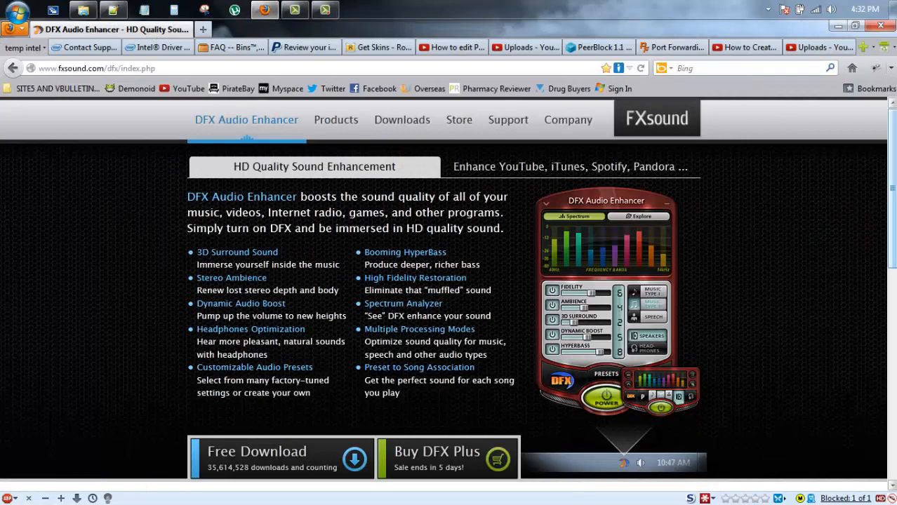
{"action": "scroll", "coordinate": [846, 154], "scroll_direction": "down", "scroll_amount": 3}
{"action": "scroll", "coordinate": [448, 295], "scroll_direction": "up", "scroll_amount": 2}
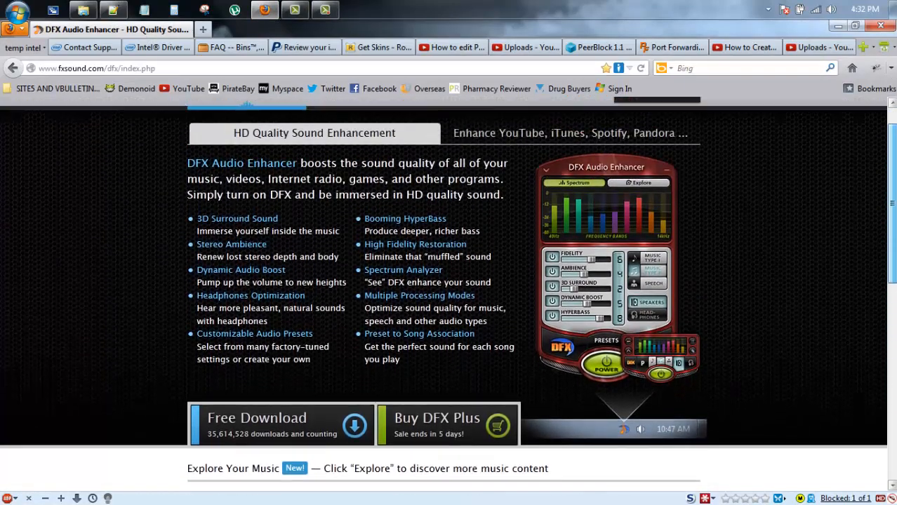
{"action": "scroll", "coordinate": [448, 295], "scroll_direction": "down", "scroll_amount": 5}
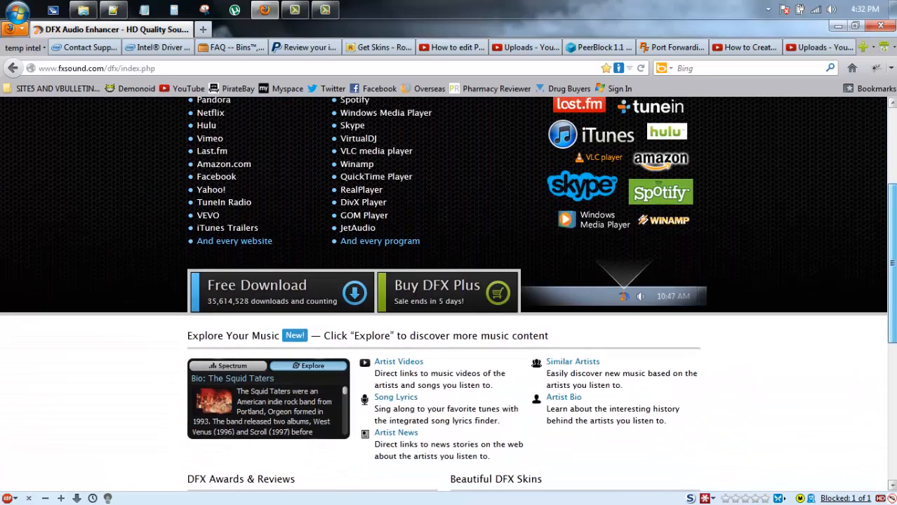
{"action": "scroll", "coordinate": [448, 295], "scroll_direction": "up", "scroll_amount": 3}
{"action": "scroll", "coordinate": [448, 295], "scroll_direction": "up", "scroll_amount": 2}
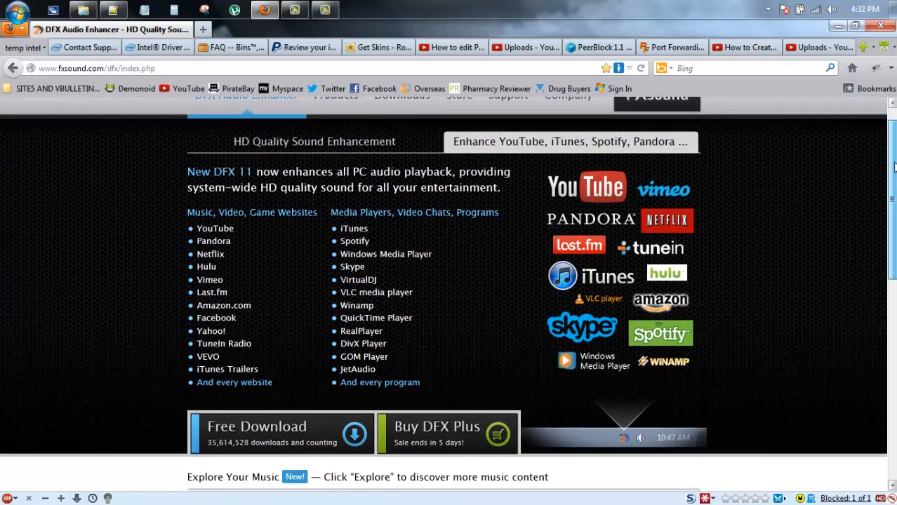
{"action": "scroll", "coordinate": [448, 295], "scroll_direction": "down", "scroll_amount": 6}
{"action": "scroll", "coordinate": [448, 295], "scroll_direction": "down", "scroll_amount": 3}
{"action": "scroll", "coordinate": [448, 294], "scroll_direction": "up", "scroll_amount": 3}
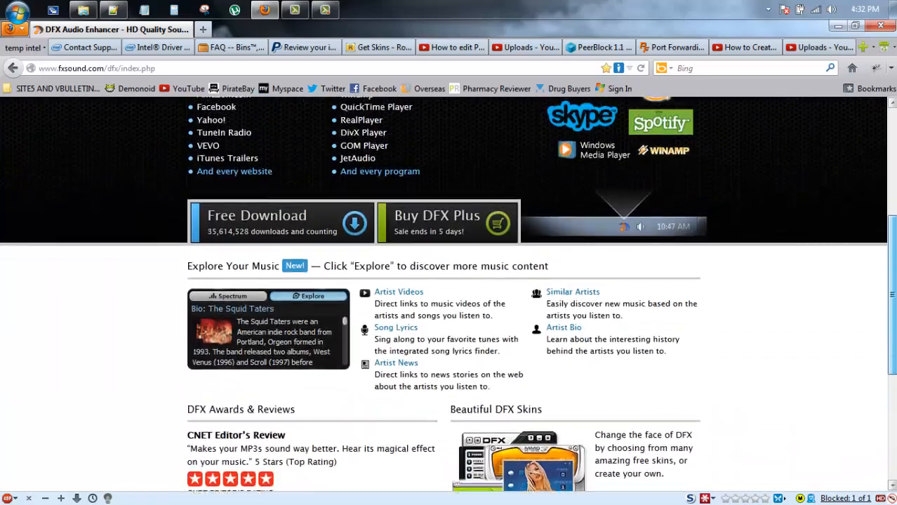
{"action": "scroll", "coordinate": [447, 295], "scroll_direction": "up", "scroll_amount": 2}
{"action": "scroll", "coordinate": [448, 295], "scroll_direction": "down", "scroll_amount": 5}
{"action": "scroll", "coordinate": [448, 295], "scroll_direction": "up", "scroll_amount": 7}
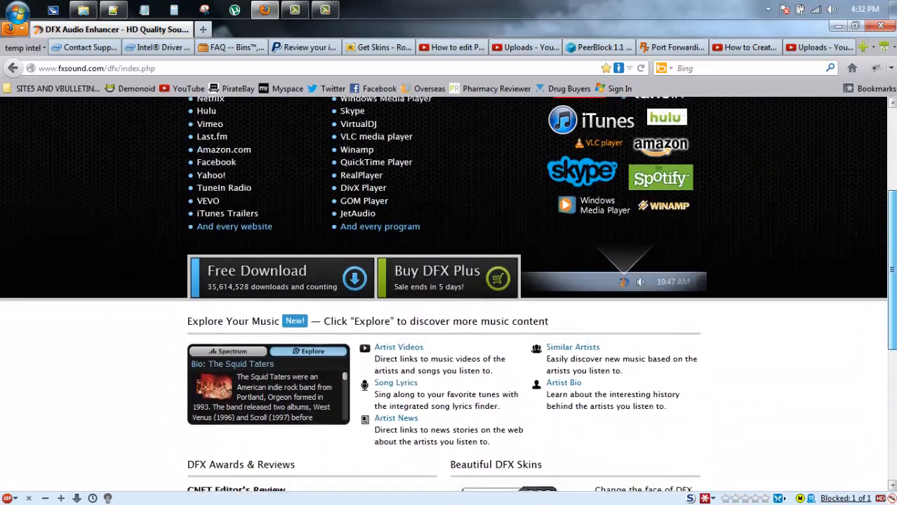
{"action": "scroll", "coordinate": [448, 295], "scroll_direction": "down", "scroll_amount": 1}
{"action": "scroll", "coordinate": [448, 295], "scroll_direction": "up", "scroll_amount": 2}
{"action": "scroll", "coordinate": [447, 294], "scroll_direction": "down", "scroll_amount": 1}
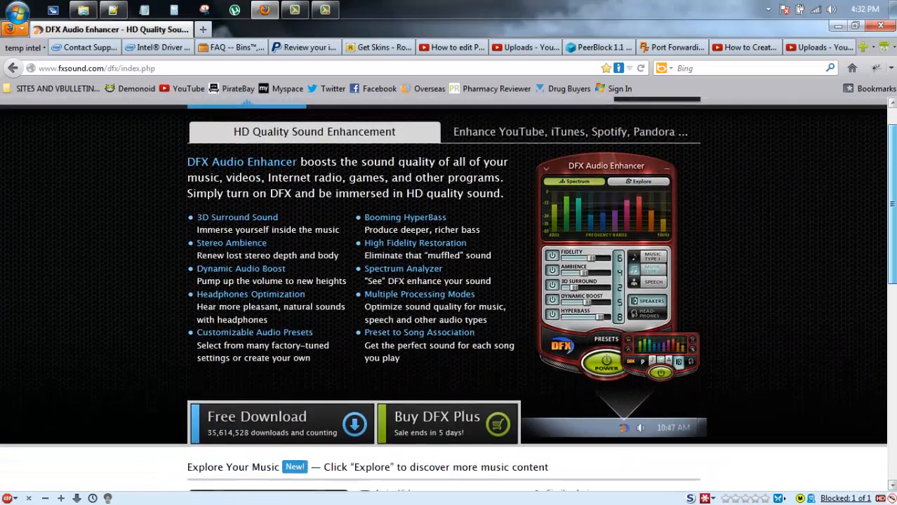
{"action": "scroll", "coordinate": [448, 295], "scroll_direction": "down", "scroll_amount": 1}
{"action": "scroll", "coordinate": [448, 294], "scroll_direction": "down", "scroll_amount": 1}
{"action": "scroll", "coordinate": [448, 295], "scroll_direction": "up", "scroll_amount": 1}
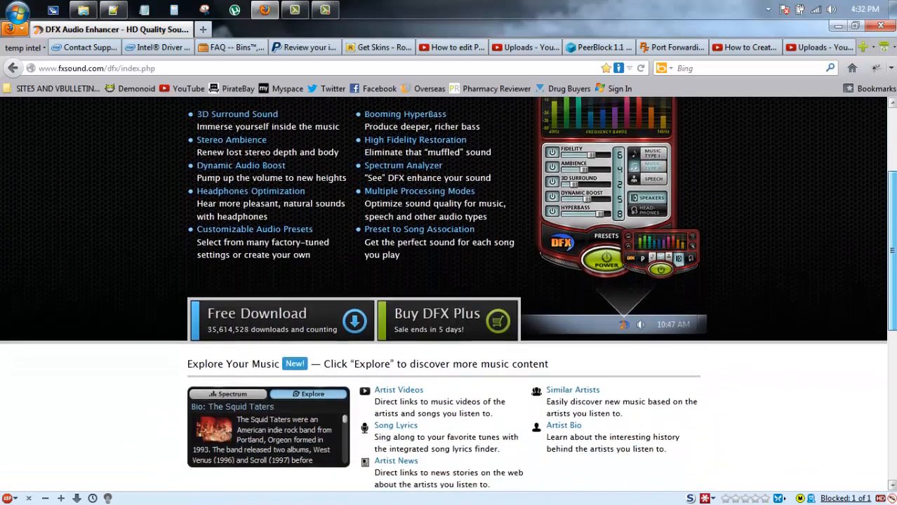
{"action": "scroll", "coordinate": [447, 295], "scroll_direction": "down", "scroll_amount": 1}
{"action": "scroll", "coordinate": [448, 295], "scroll_direction": "up", "scroll_amount": 2}
{"action": "scroll", "coordinate": [447, 294], "scroll_direction": "up", "scroll_amount": 1}
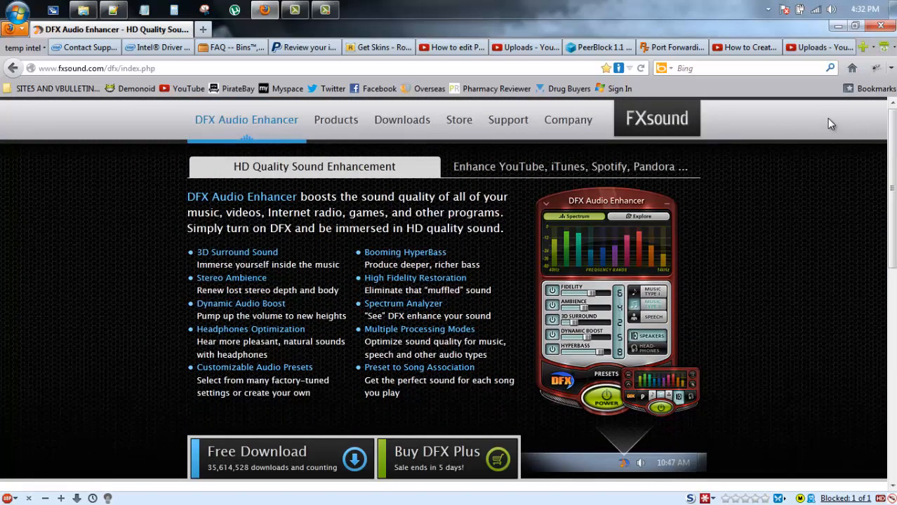
Run dfx11Setup from the samsung New folder as administrator.
{"action": "left_click", "coordinate": [839, 26]}
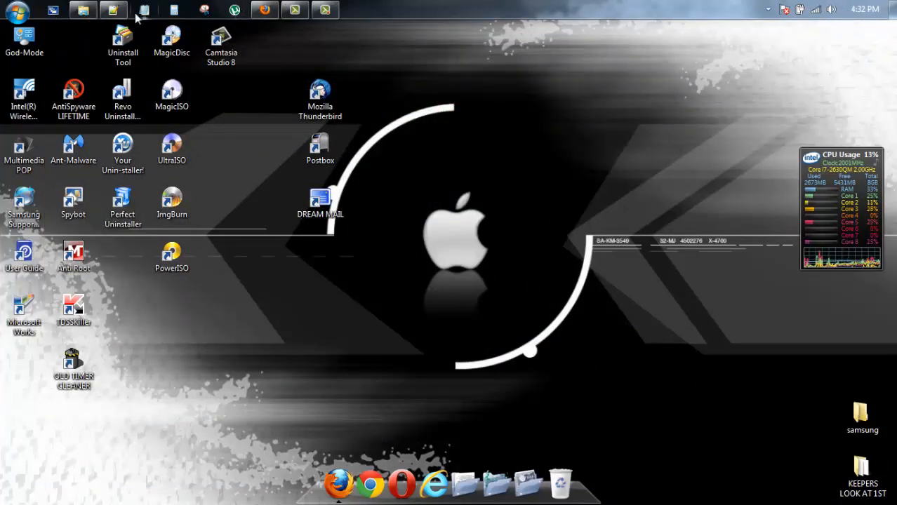
{"action": "left_click", "coordinate": [83, 9]}
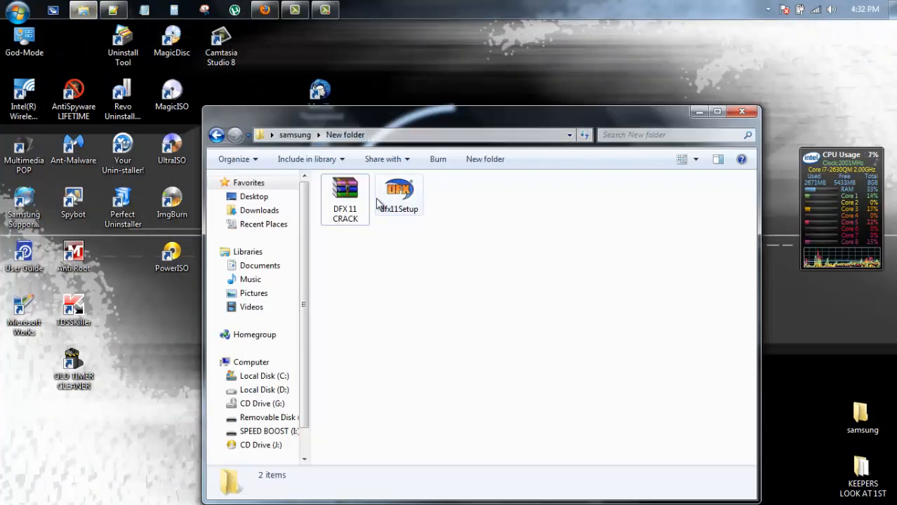
{"action": "left_click", "coordinate": [406, 199]}
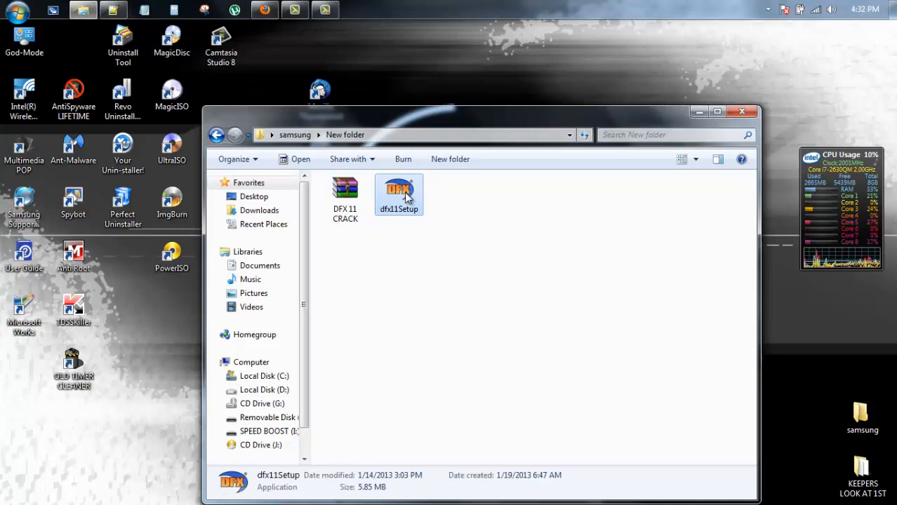
{"action": "right_click", "coordinate": [407, 199]}
{"action": "left_click", "coordinate": [438, 96]}
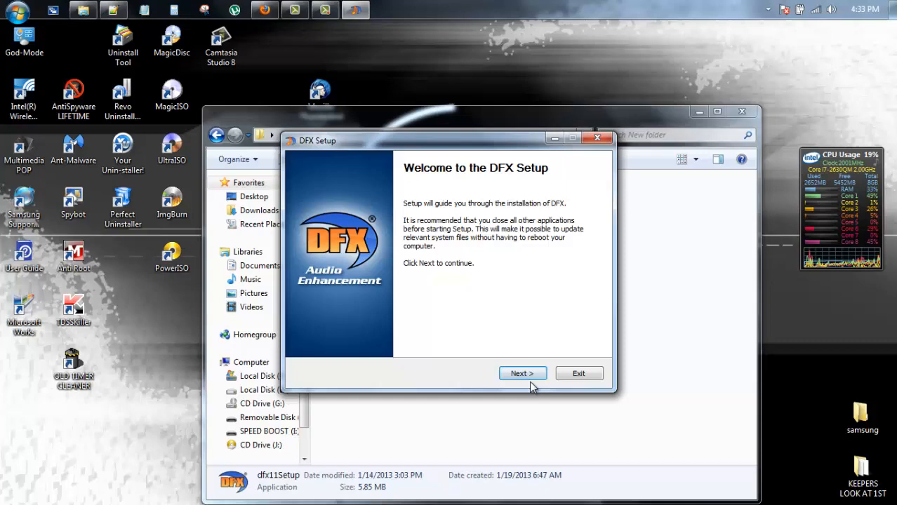
Accept the licence and decline the AVG toolbar, secure search and homepage offers, starting the install.
{"action": "left_click", "coordinate": [528, 375]}
{"action": "left_click", "coordinate": [527, 374]}
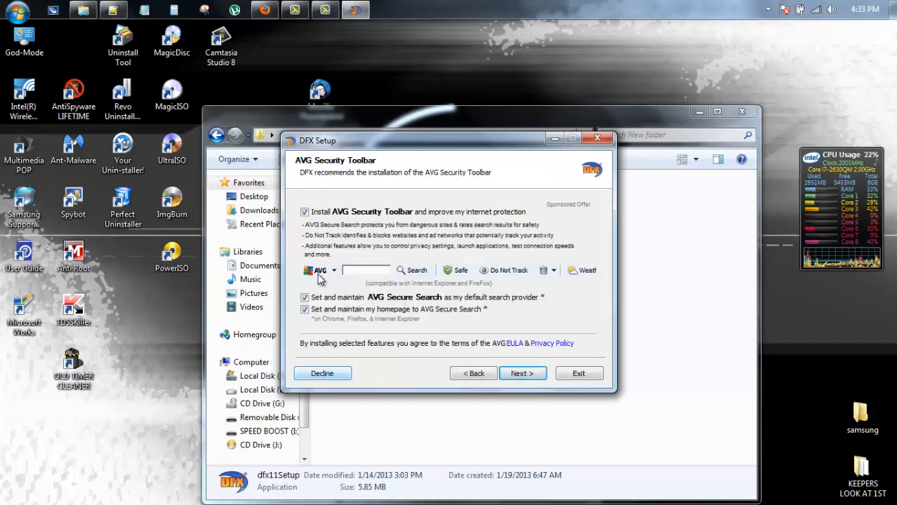
{"action": "left_click", "coordinate": [304, 212]}
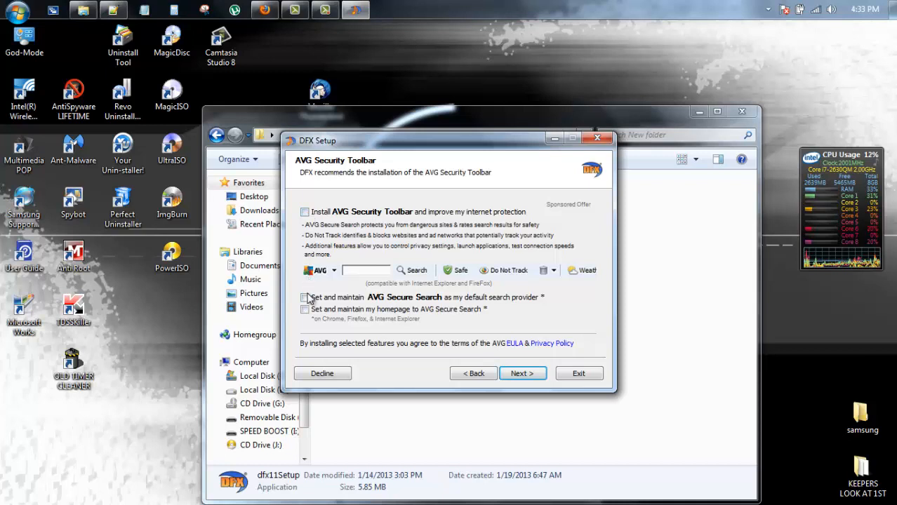
{"action": "left_click", "coordinate": [305, 297]}
{"action": "left_click", "coordinate": [304, 309]}
{"action": "left_click", "coordinate": [322, 374]}
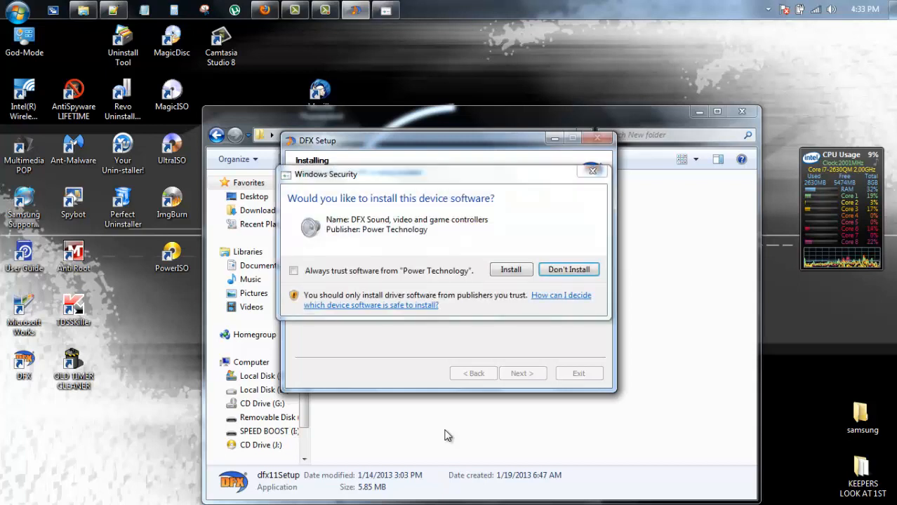
Approve installing the DFX sound device software and let setup finish.
{"action": "left_click", "coordinate": [507, 271]}
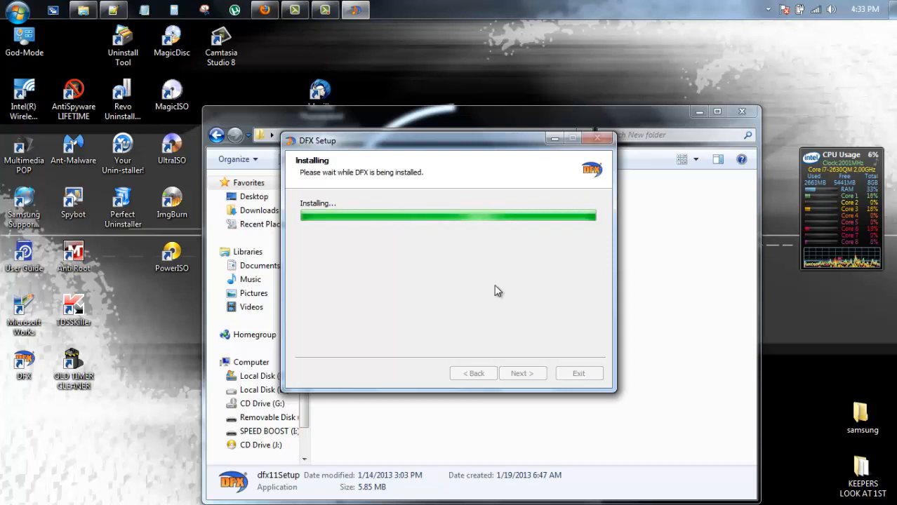
{"action": "left_click", "coordinate": [356, 10]}
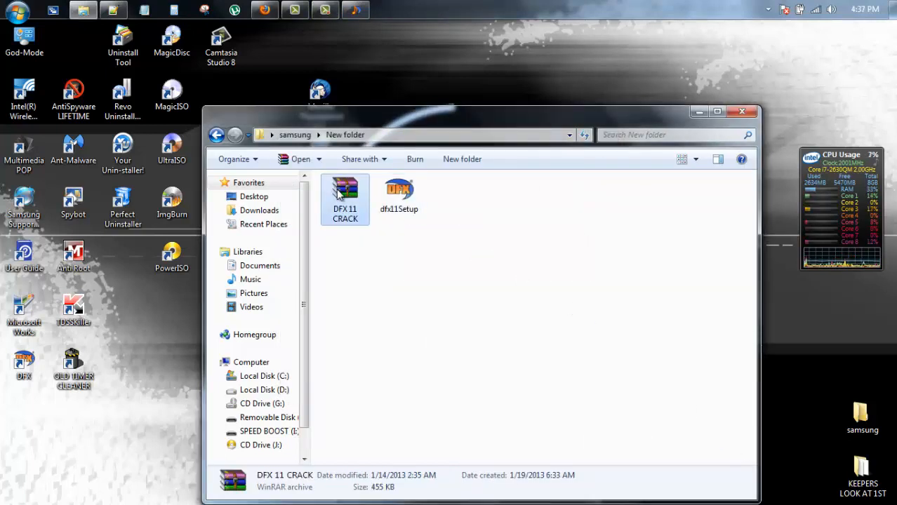
Extract the DFX 11 CRACK archive here and copy the extracted DFX program.
{"action": "right_click", "coordinate": [344, 191]}
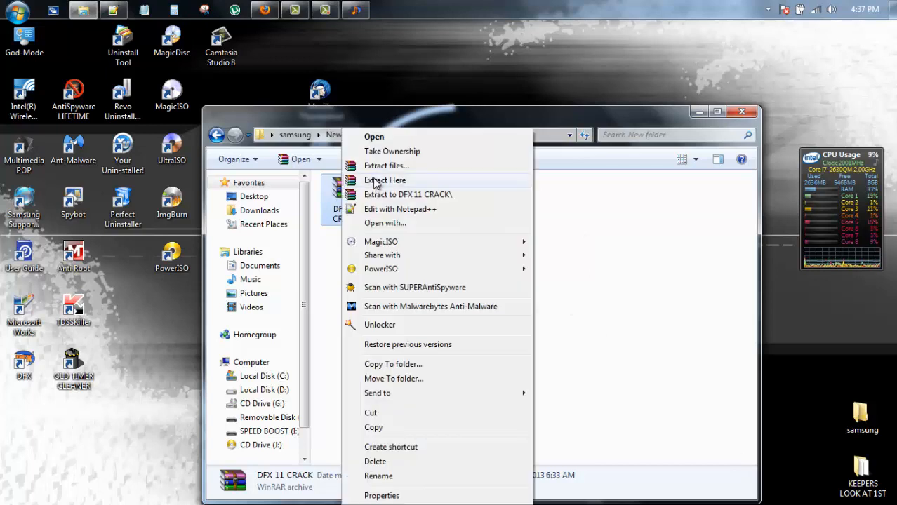
{"action": "left_click", "coordinate": [375, 181]}
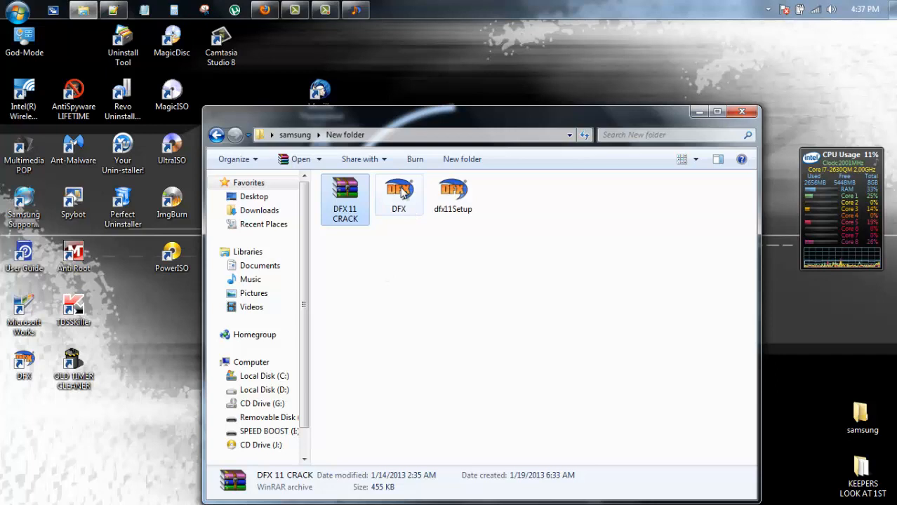
{"action": "left_click", "coordinate": [400, 191]}
{"action": "right_click", "coordinate": [403, 187]}
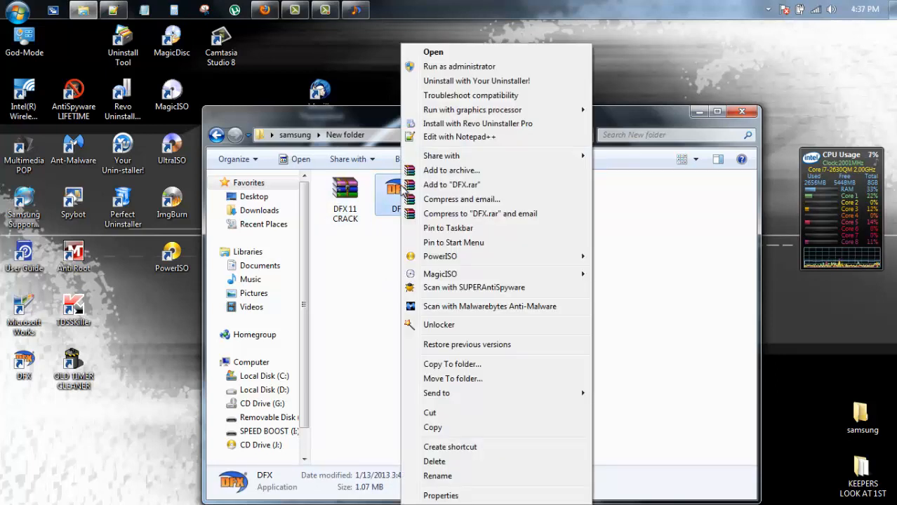
{"action": "left_click", "coordinate": [448, 427]}
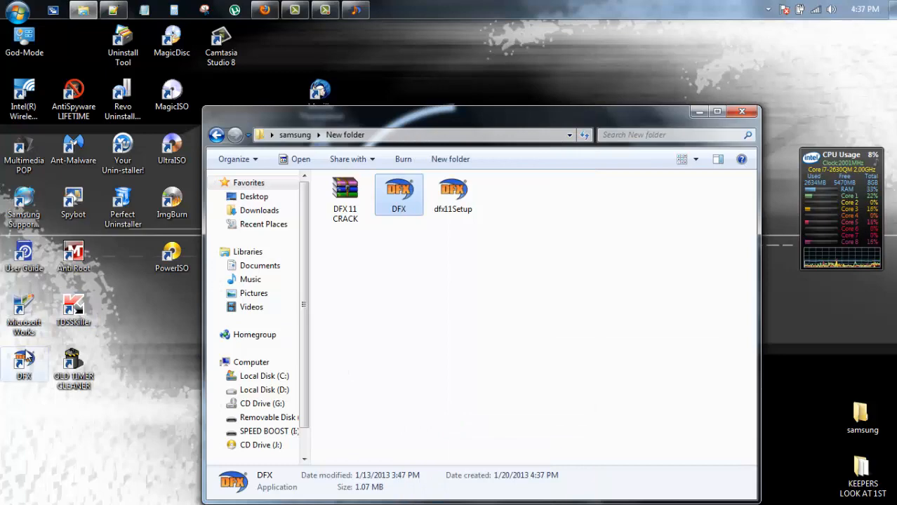
Paste DFX.exe into Program Files (x86)\DFX, replacing the original, and close that folder.
{"action": "right_click", "coordinate": [27, 360]}
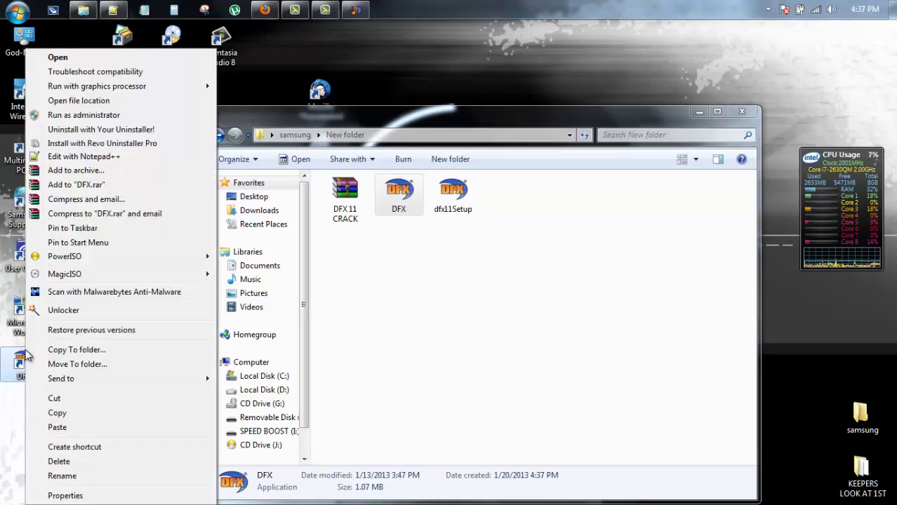
{"action": "left_click", "coordinate": [68, 103]}
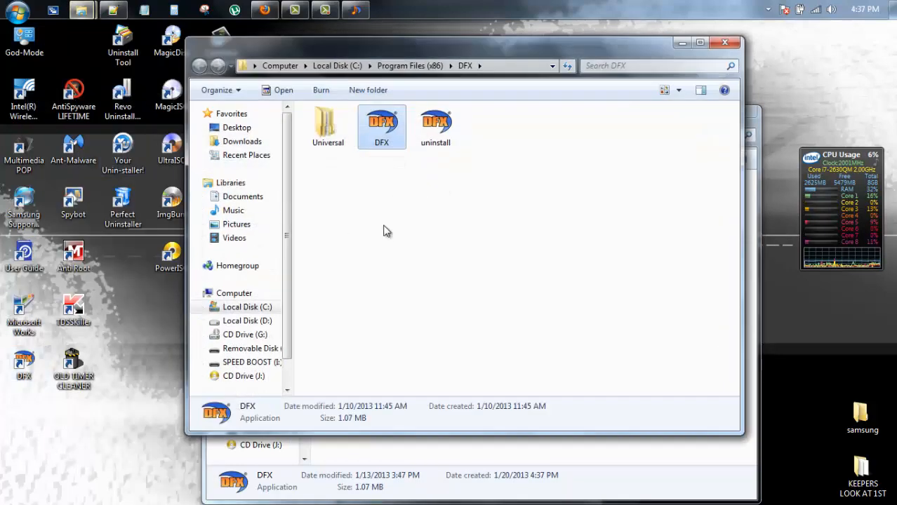
{"action": "right_click", "coordinate": [406, 210]}
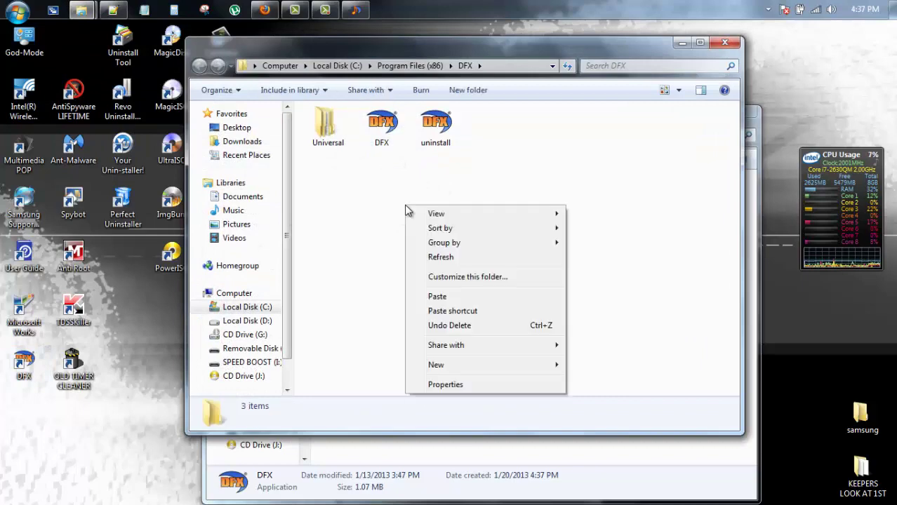
{"action": "left_click", "coordinate": [449, 293]}
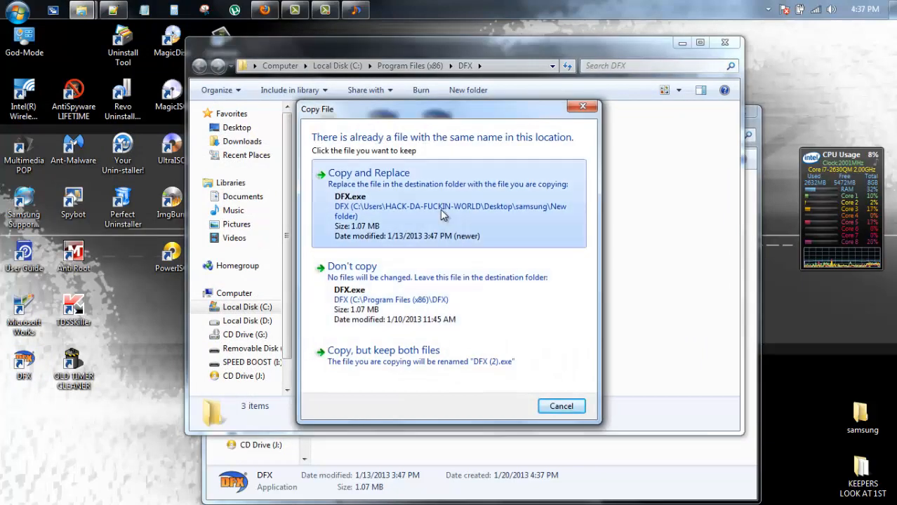
{"action": "left_click", "coordinate": [442, 214]}
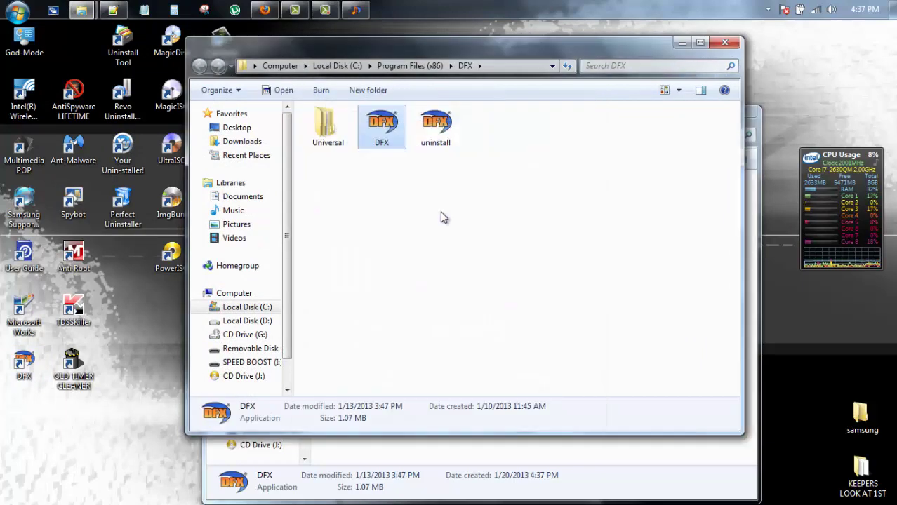
{"action": "left_click", "coordinate": [721, 41]}
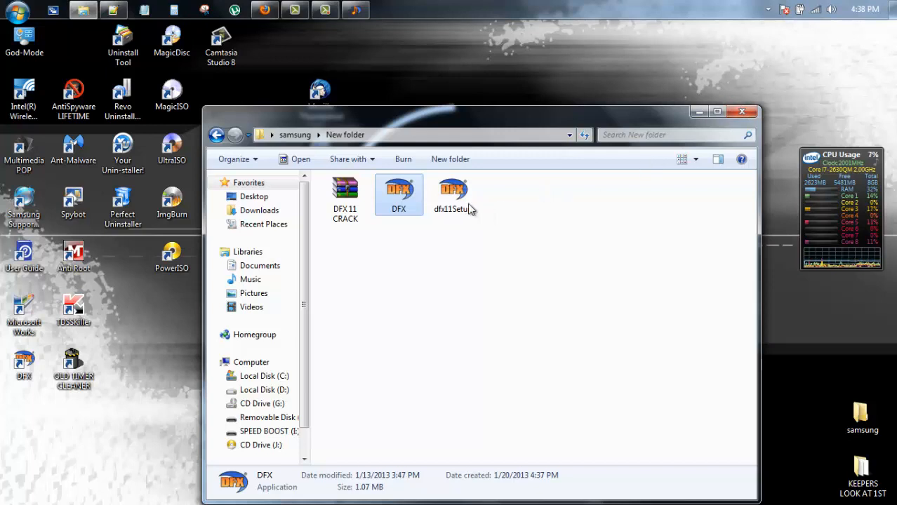
Delete DFX 11 CRACK and DFX from New folder, skipping the in-use dfx11Setup, and close the window.
{"action": "key", "text": "ctrl+a"}
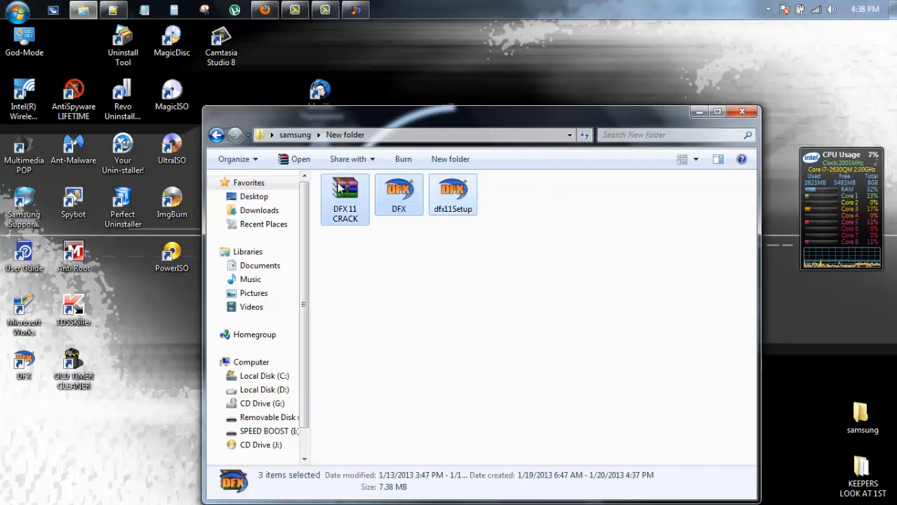
{"action": "key", "text": "Delete"}
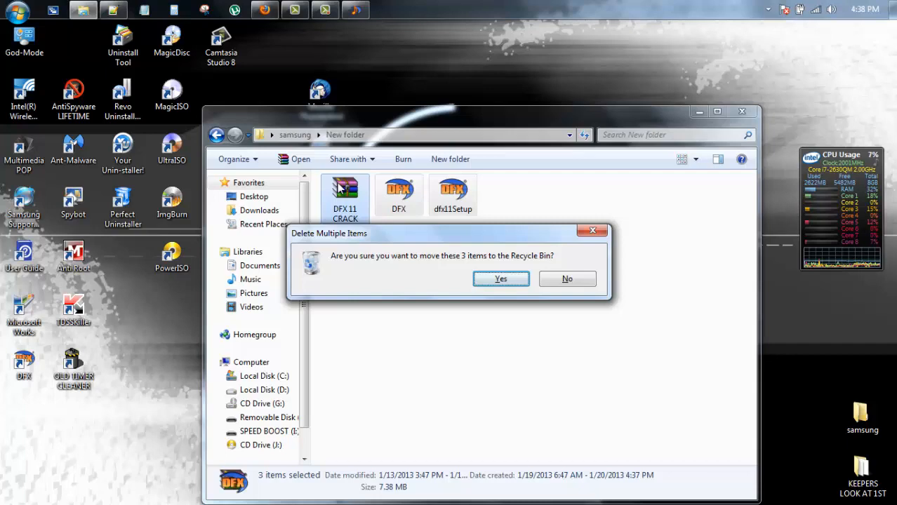
{"action": "key", "text": "Return"}
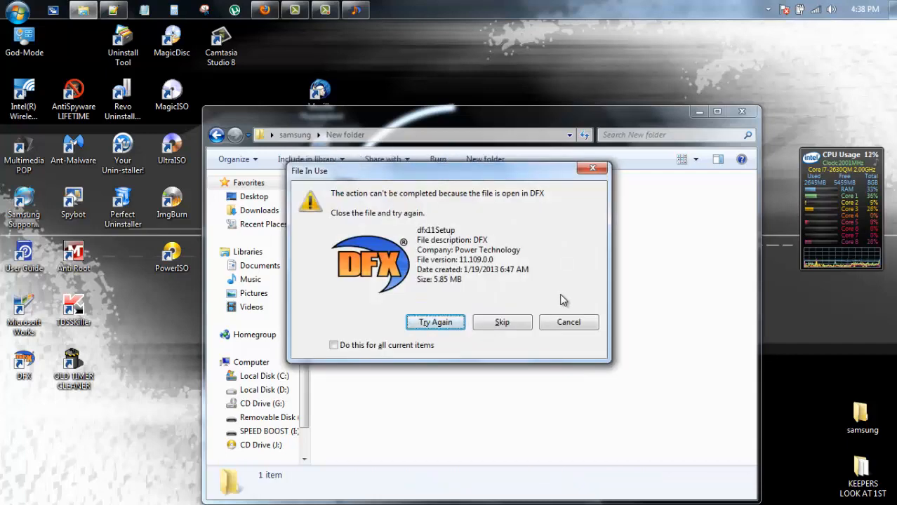
{"action": "left_click", "coordinate": [502, 320]}
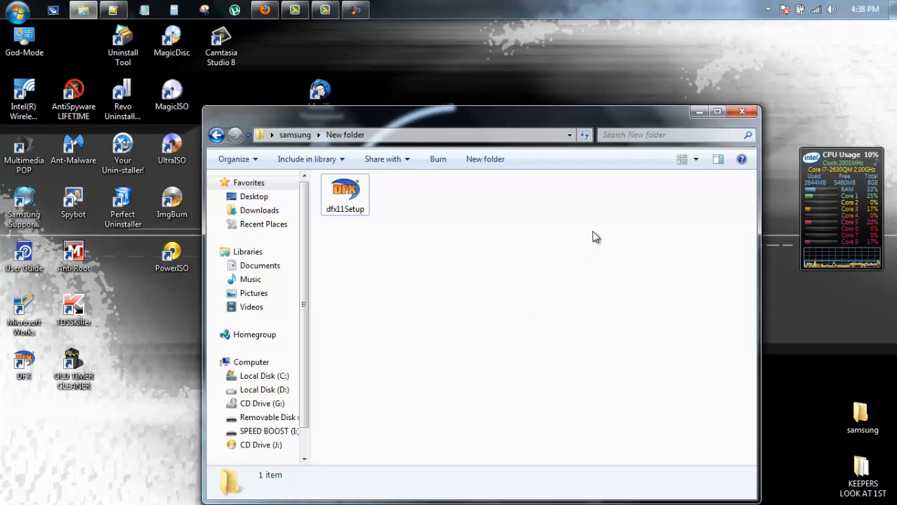
{"action": "left_click", "coordinate": [744, 113]}
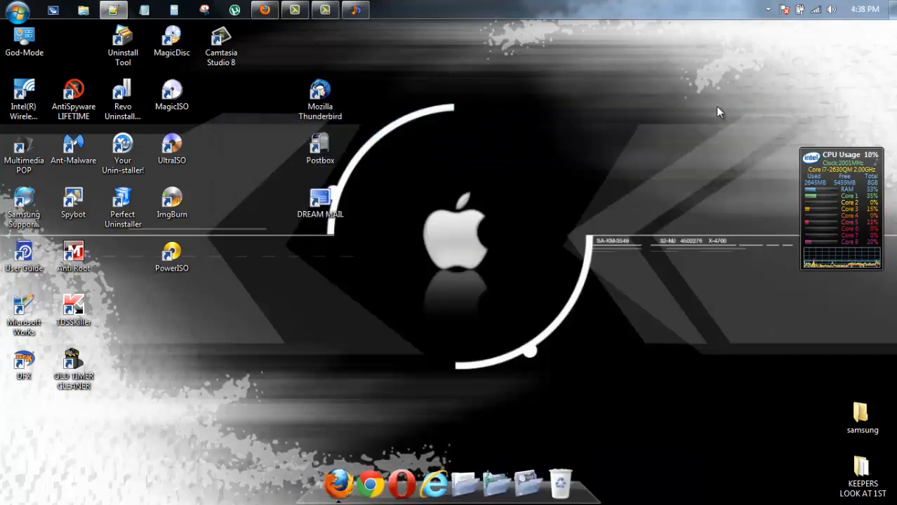
Bring up the screen recorder controls before launching DFX Audio Enhancer.
{"action": "left_click", "coordinate": [325, 9]}
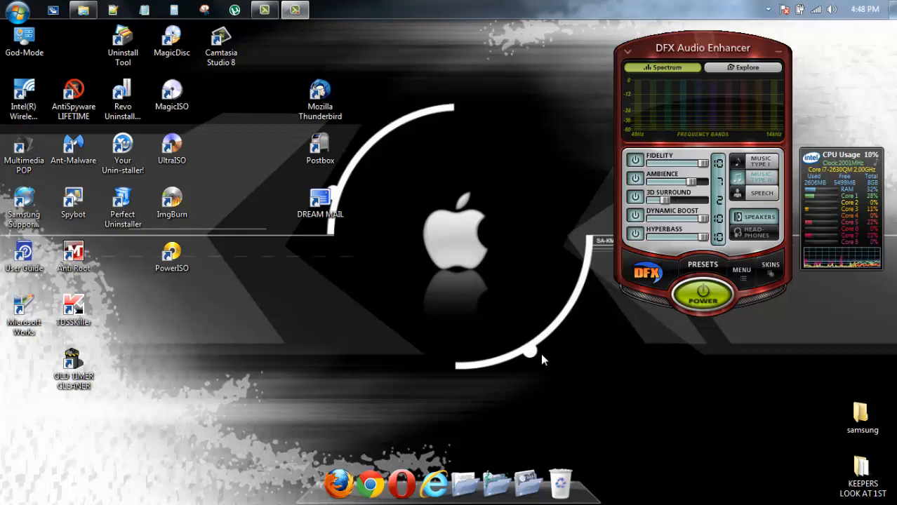
Drag Skin Pack from samsung into New folder and open it to its 36 skin folders.
{"action": "double_click", "coordinate": [862, 420]}
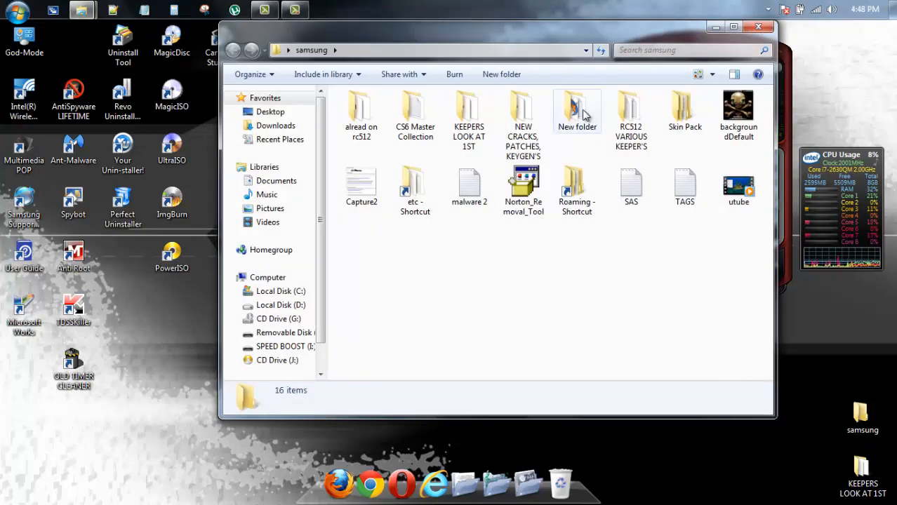
{"action": "double_click", "coordinate": [583, 106]}
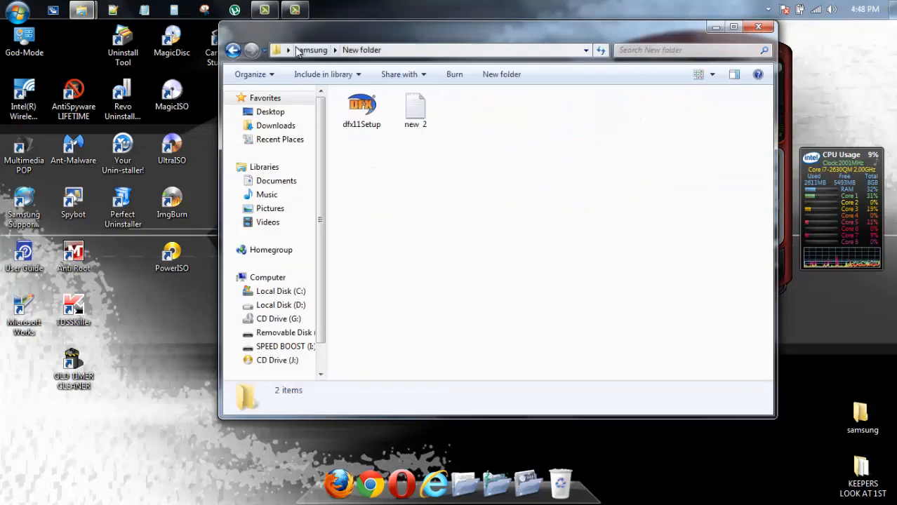
{"action": "left_click", "coordinate": [232, 51]}
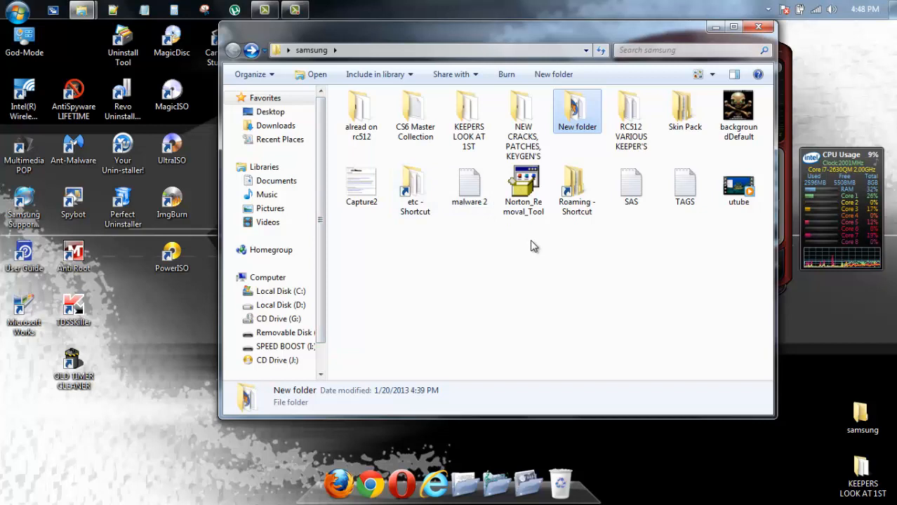
{"action": "left_click_drag", "start_coordinate": [685, 111], "coordinate": [579, 130]}
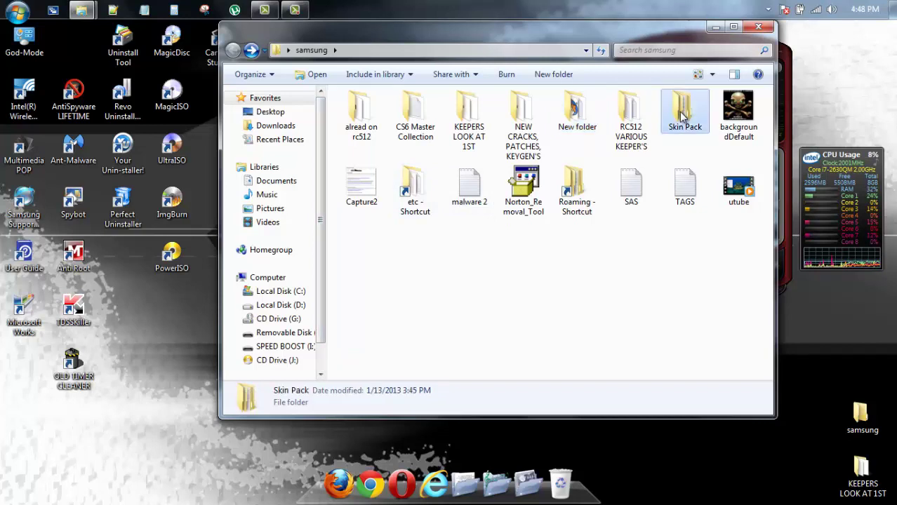
{"action": "double_click", "coordinate": [577, 122]}
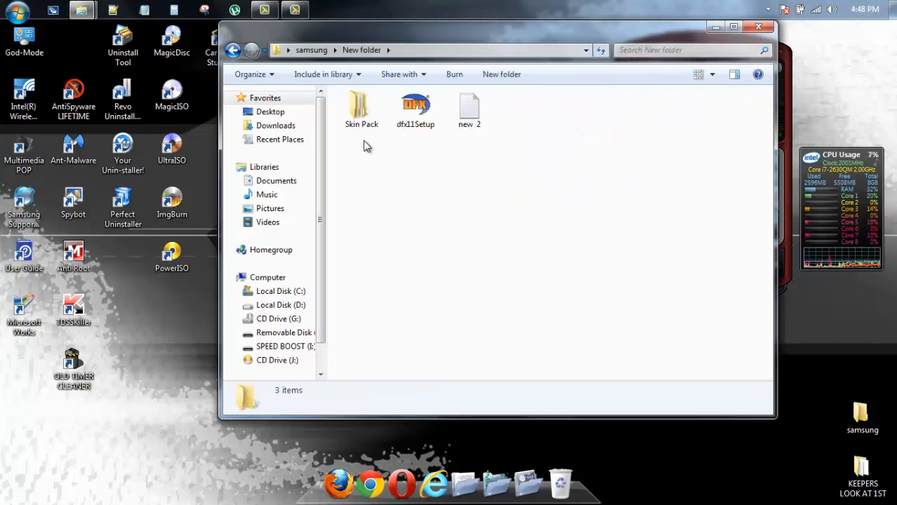
{"action": "double_click", "coordinate": [361, 111]}
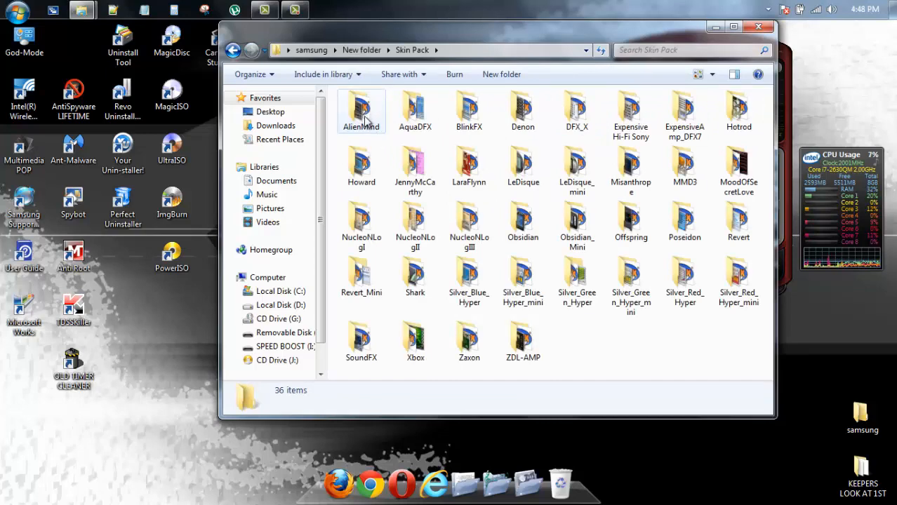
Preview the AlienMind skin image, then run AlienMind.exe and install the skin.
{"action": "double_click", "coordinate": [362, 112]}
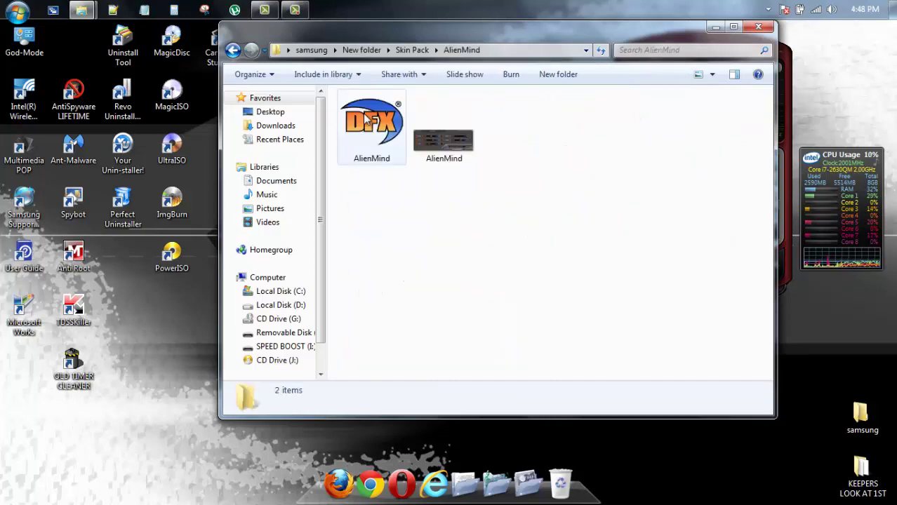
{"action": "double_click", "coordinate": [439, 146]}
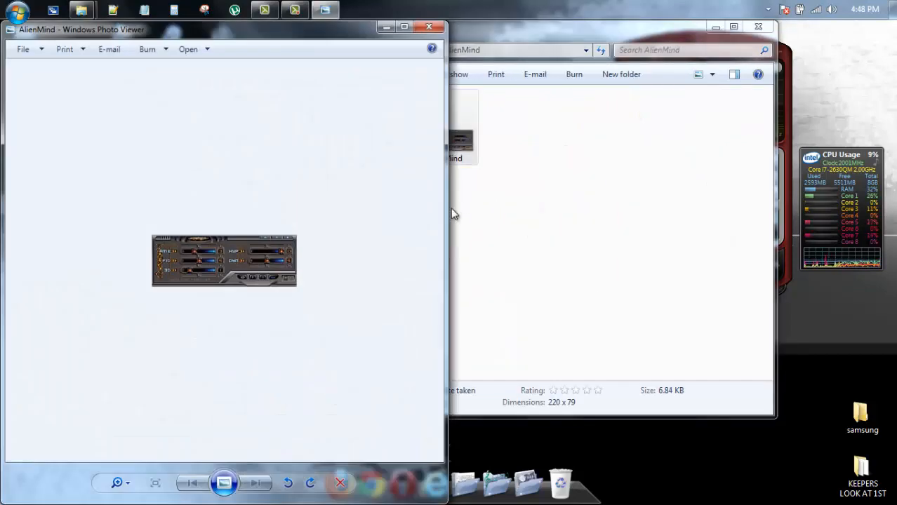
{"action": "left_click", "coordinate": [429, 27]}
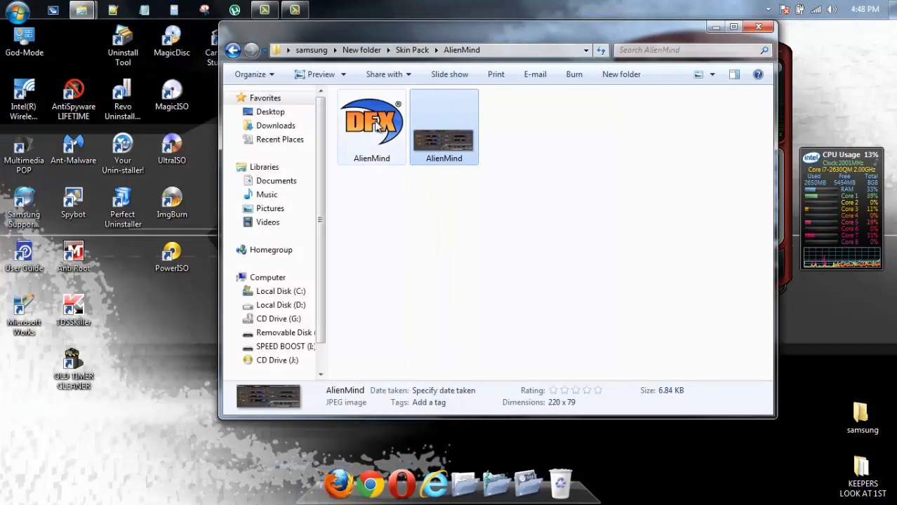
{"action": "left_click", "coordinate": [376, 125]}
{"action": "double_click", "coordinate": [377, 125]}
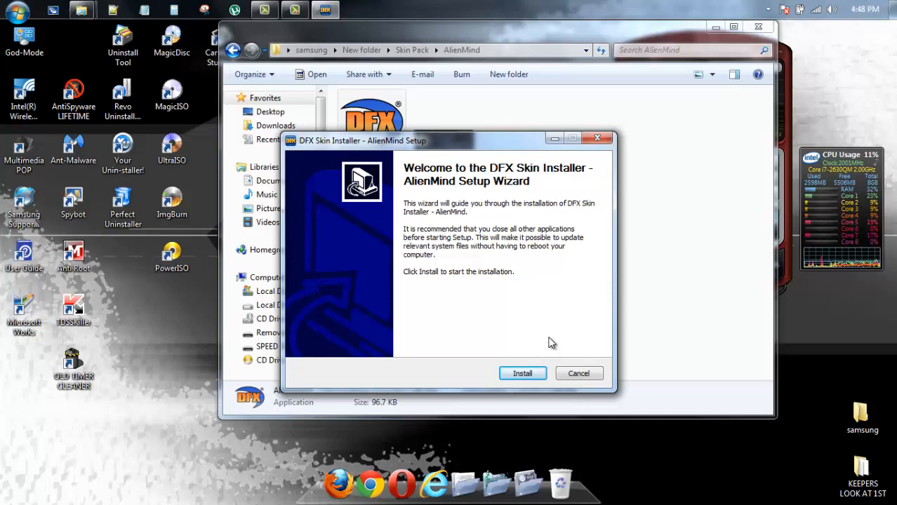
{"action": "left_click", "coordinate": [523, 374]}
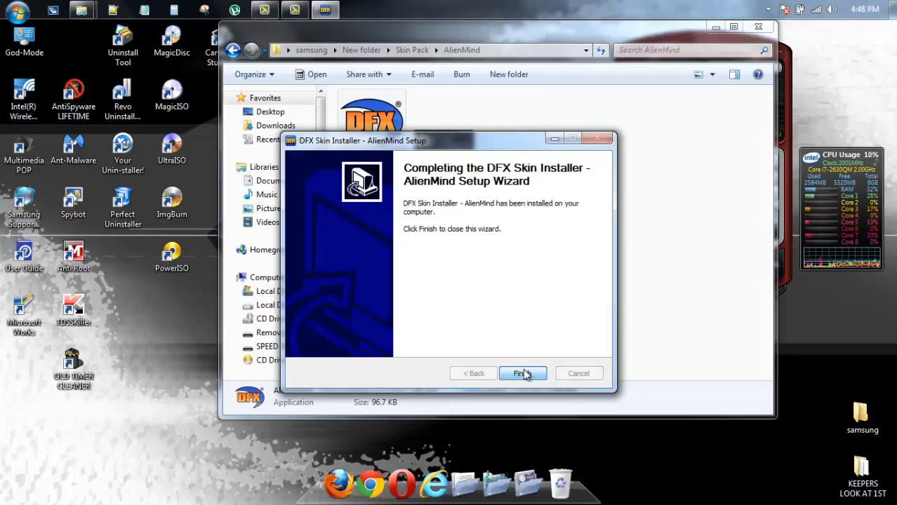
{"action": "left_click", "coordinate": [525, 374]}
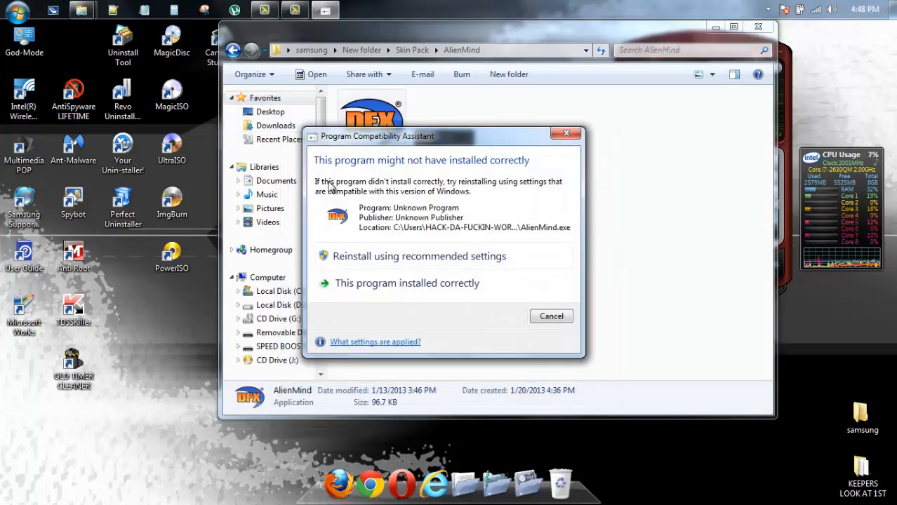
Reinstall AlienMind using recommended compatibility settings and finish.
{"action": "left_click", "coordinate": [414, 256]}
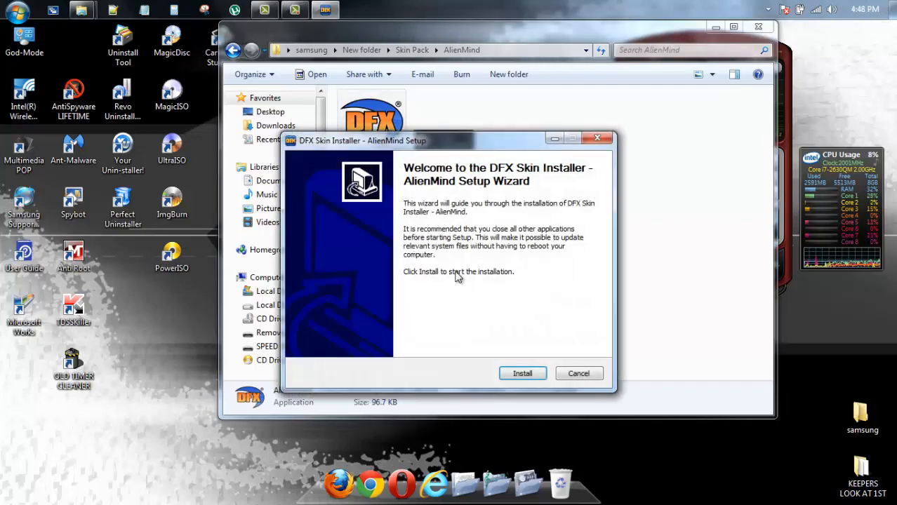
{"action": "left_click", "coordinate": [523, 373]}
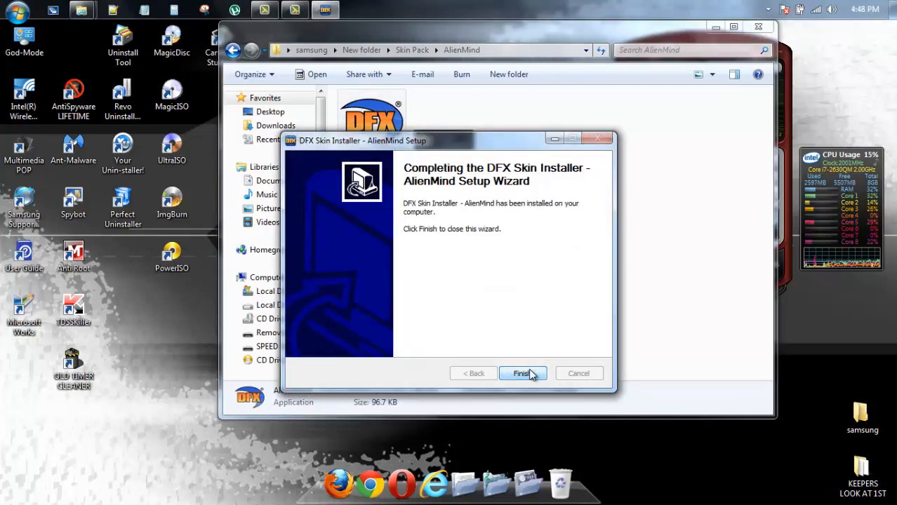
{"action": "left_click", "coordinate": [531, 373]}
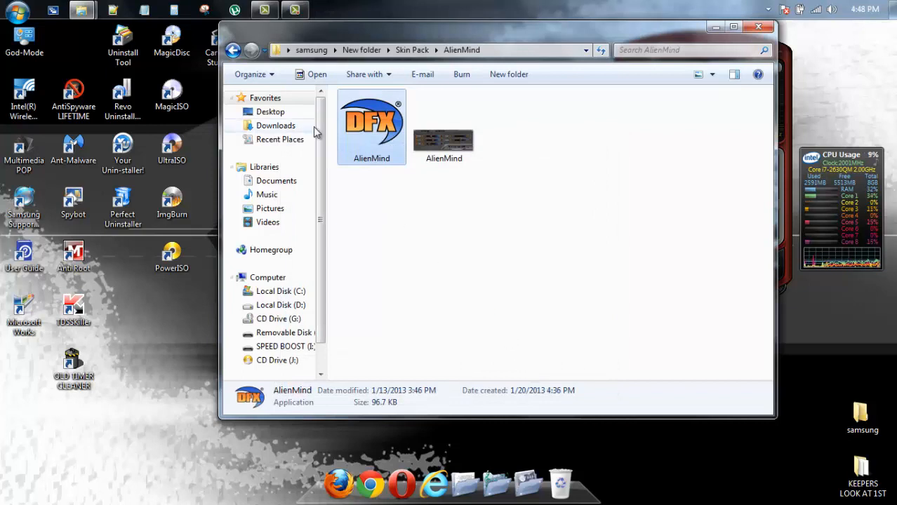
Run the AquaDFX installer as administrator and install the skin.
{"action": "left_click", "coordinate": [233, 50]}
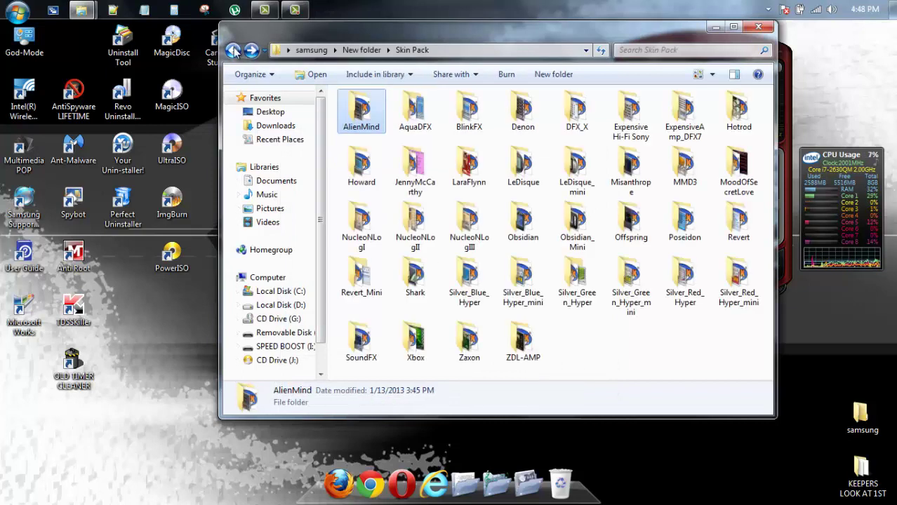
{"action": "double_click", "coordinate": [415, 111]}
{"action": "right_click", "coordinate": [380, 119]}
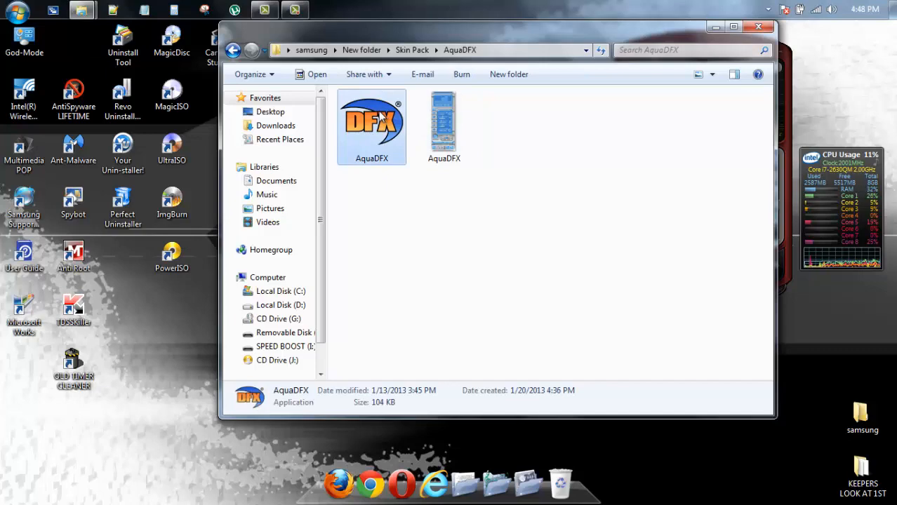
{"action": "left_click", "coordinate": [410, 66]}
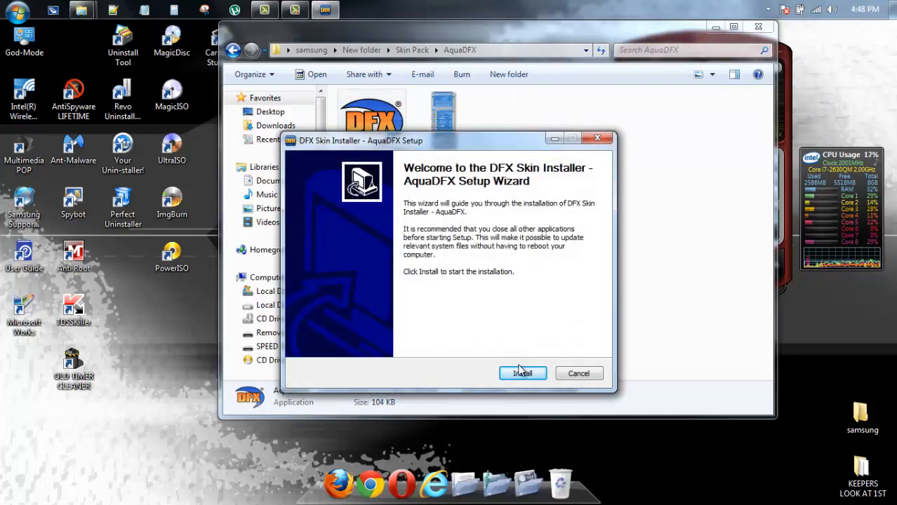
{"action": "left_click", "coordinate": [522, 374]}
{"action": "left_click", "coordinate": [522, 374]}
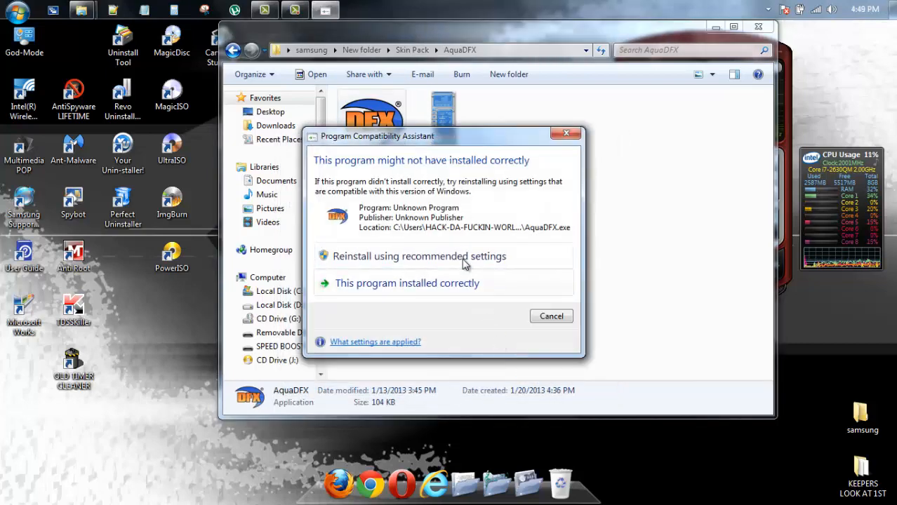
Reinstall AquaDFX with recommended compatibility settings and return to Skin Pack.
{"action": "left_click", "coordinate": [465, 255]}
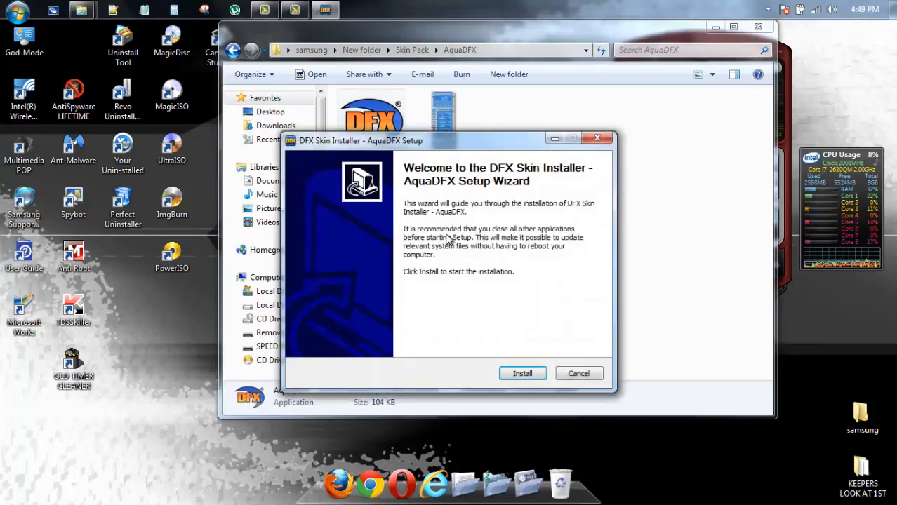
{"action": "left_click", "coordinate": [523, 374]}
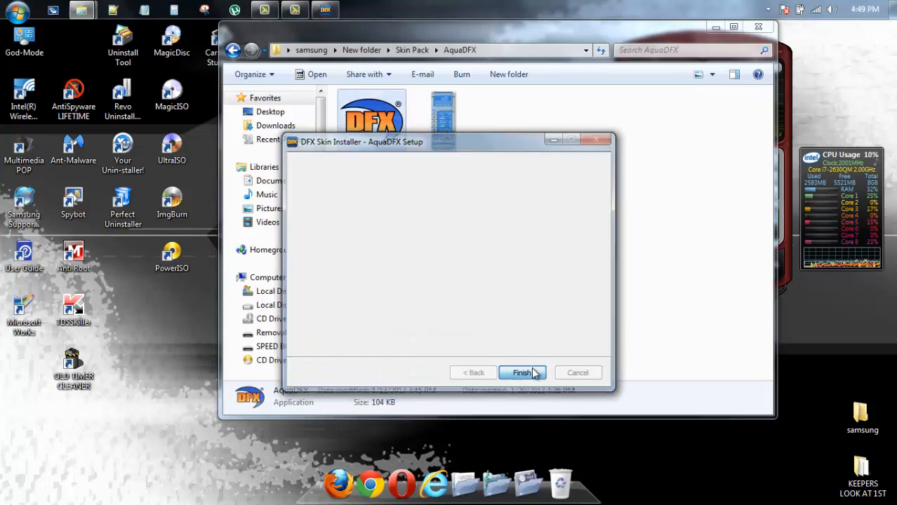
{"action": "left_click", "coordinate": [233, 49]}
Run the BlinkFX installer as administrator and install the skin.
{"action": "left_click", "coordinate": [461, 115]}
{"action": "double_click", "coordinate": [461, 114]}
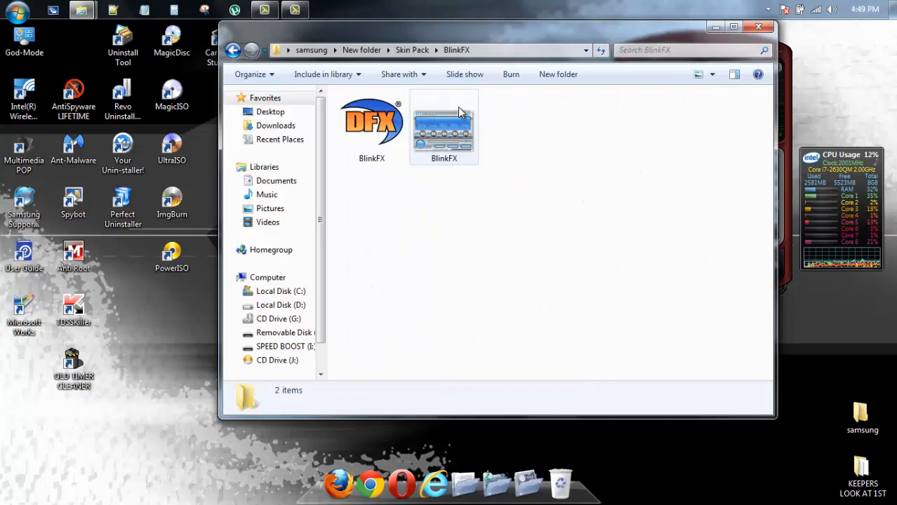
{"action": "right_click", "coordinate": [377, 123]}
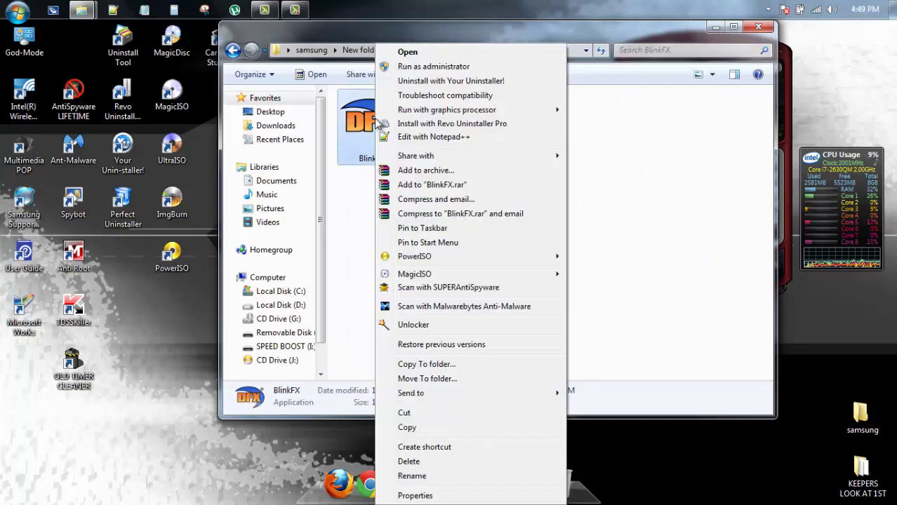
{"action": "left_click", "coordinate": [421, 67]}
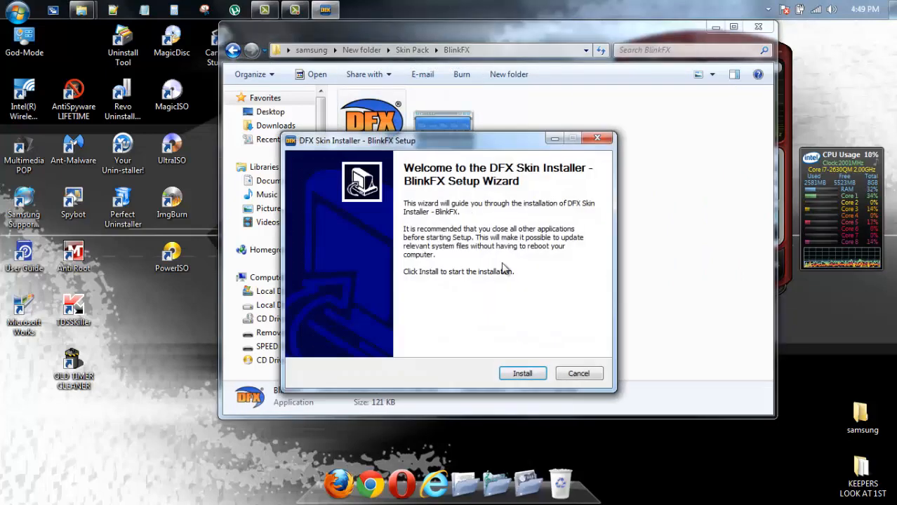
{"action": "left_click", "coordinate": [525, 373]}
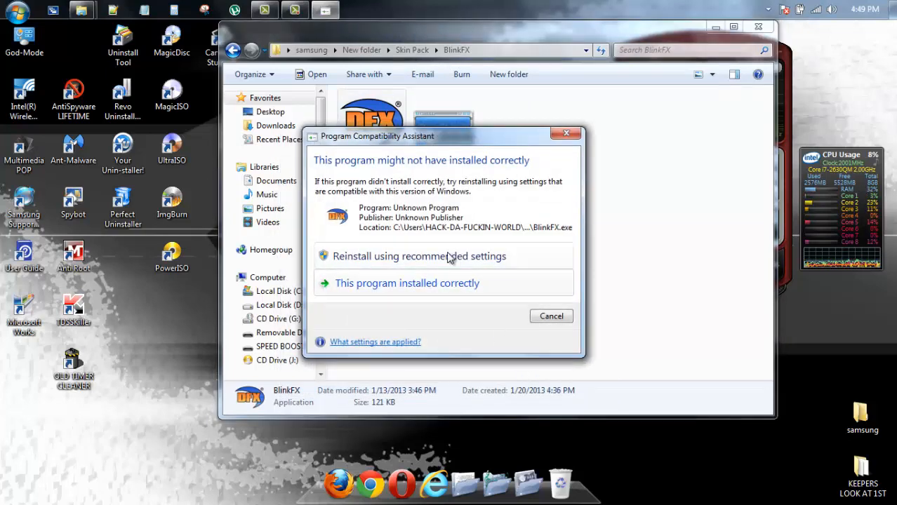
Reinstall BlinkFX with recommended compatibility settings and return to Skin Pack.
{"action": "left_click", "coordinate": [449, 257]}
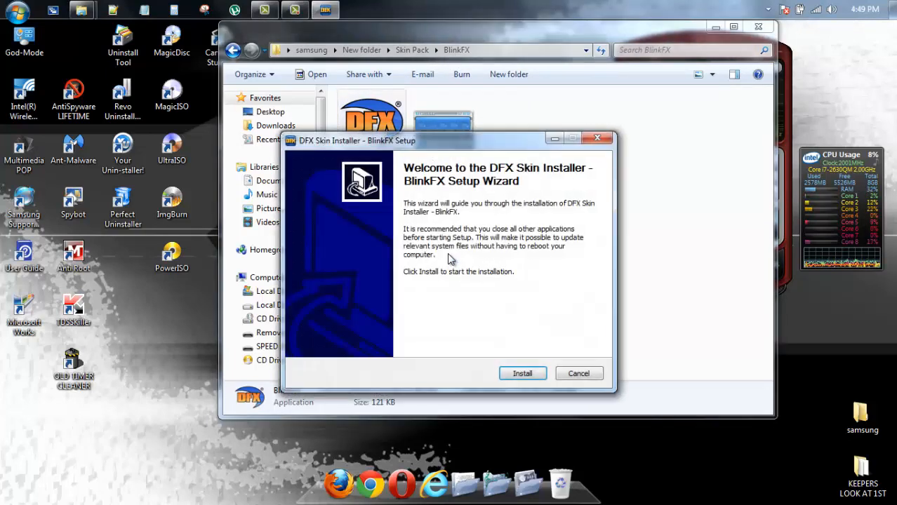
{"action": "left_click", "coordinate": [523, 373]}
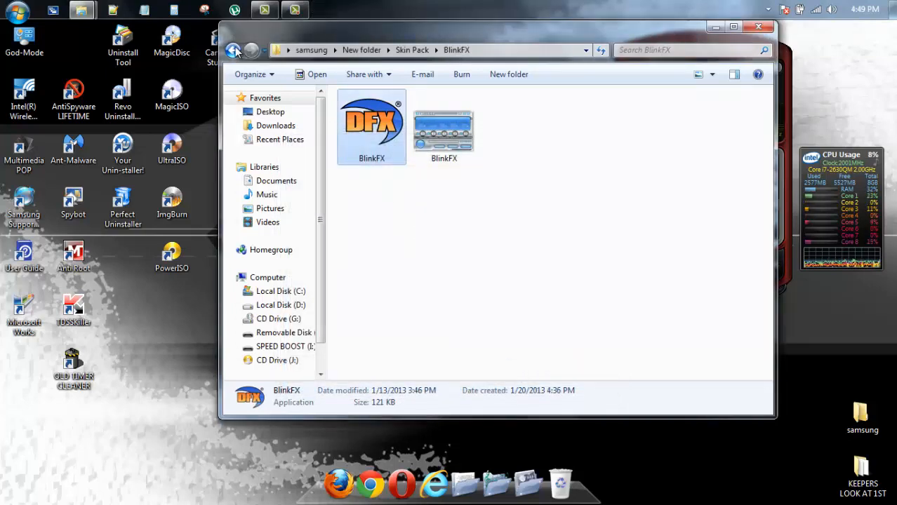
{"action": "left_click", "coordinate": [233, 50]}
Install the Denon skin by running Denon.exe from its folder.
{"action": "double_click", "coordinate": [520, 119]}
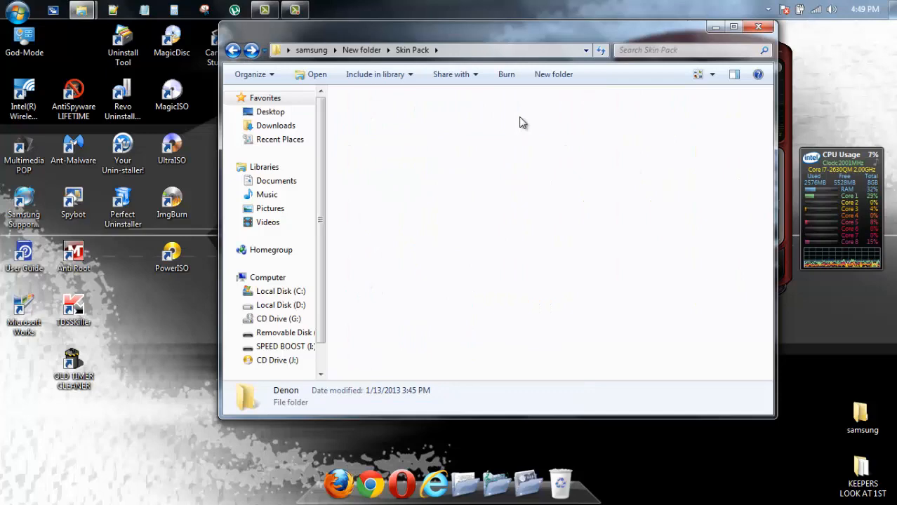
{"action": "double_click", "coordinate": [387, 130]}
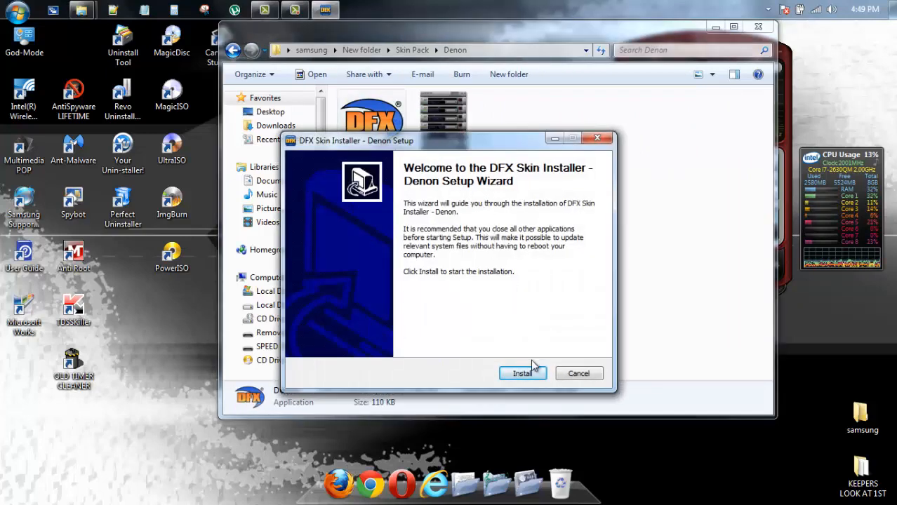
{"action": "left_click", "coordinate": [532, 366]}
{"action": "left_click", "coordinate": [531, 371]}
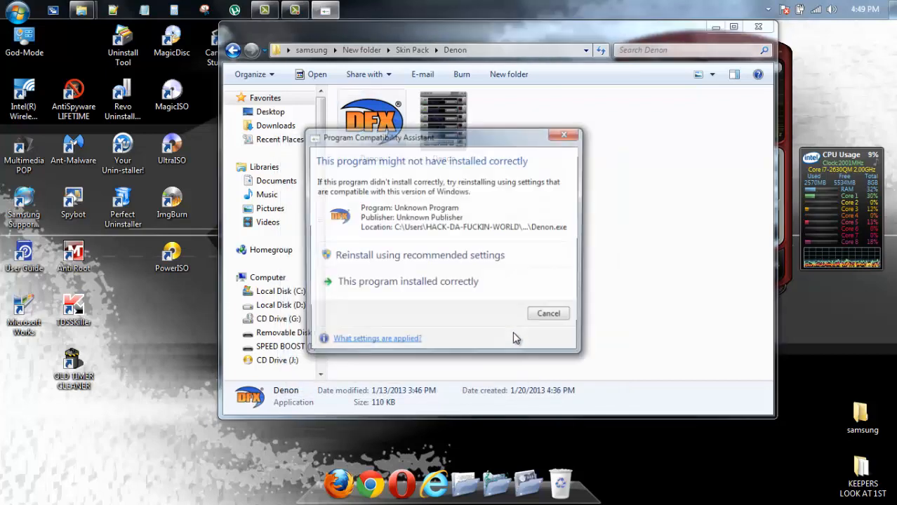
Reinstall Denon with recommended compatibility settings and return to Skin Pack.
{"action": "left_click", "coordinate": [483, 256]}
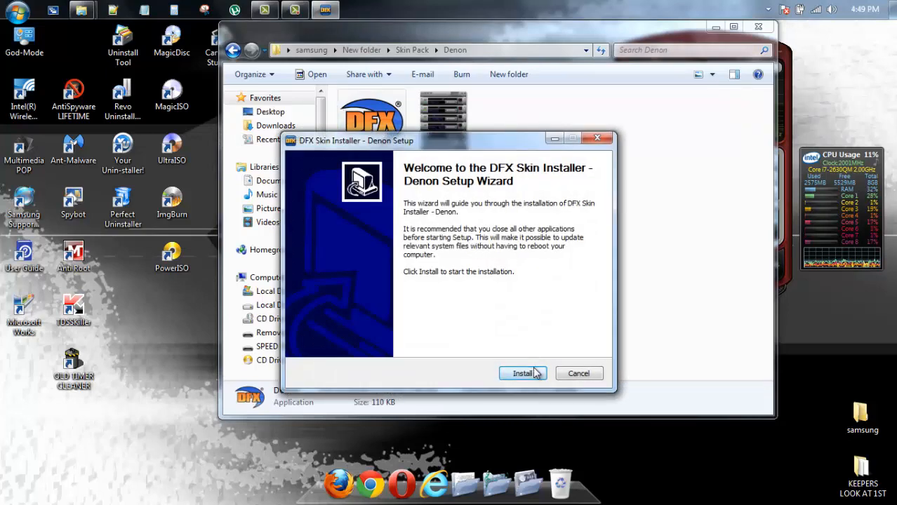
{"action": "left_click", "coordinate": [534, 373]}
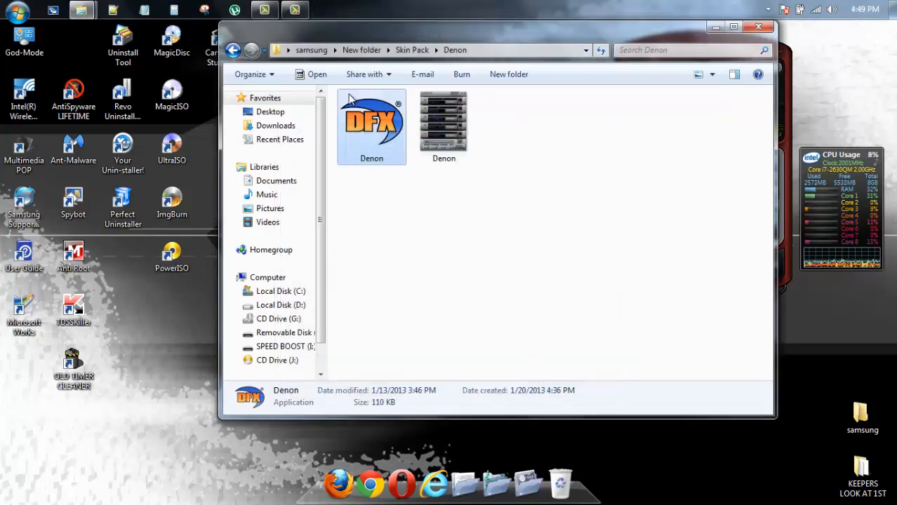
{"action": "left_click", "coordinate": [233, 50]}
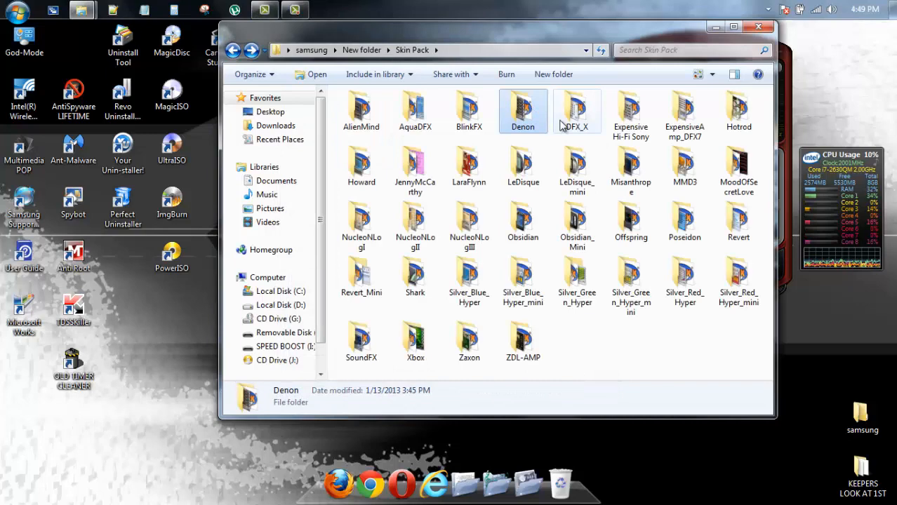
Install the DFX_X skin, reinstall it with recommended settings, and return to Skin Pack.
{"action": "double_click", "coordinate": [581, 116]}
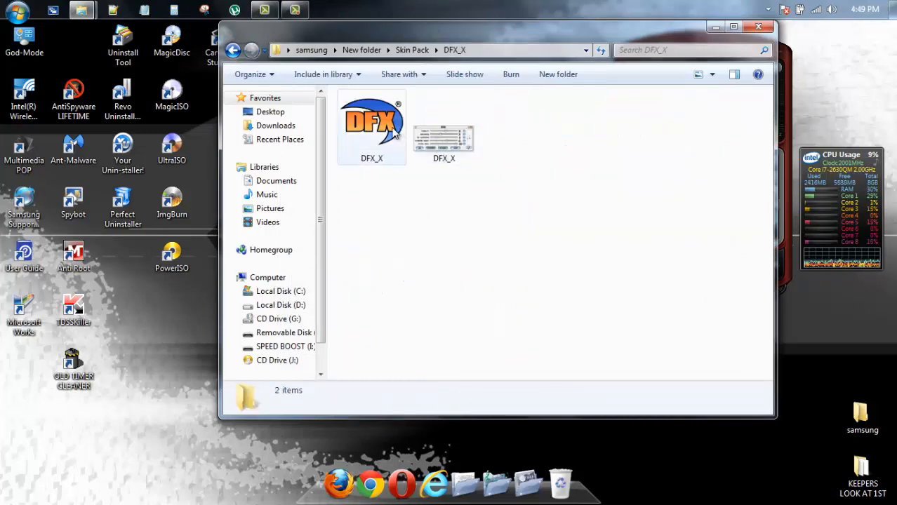
{"action": "double_click", "coordinate": [396, 133]}
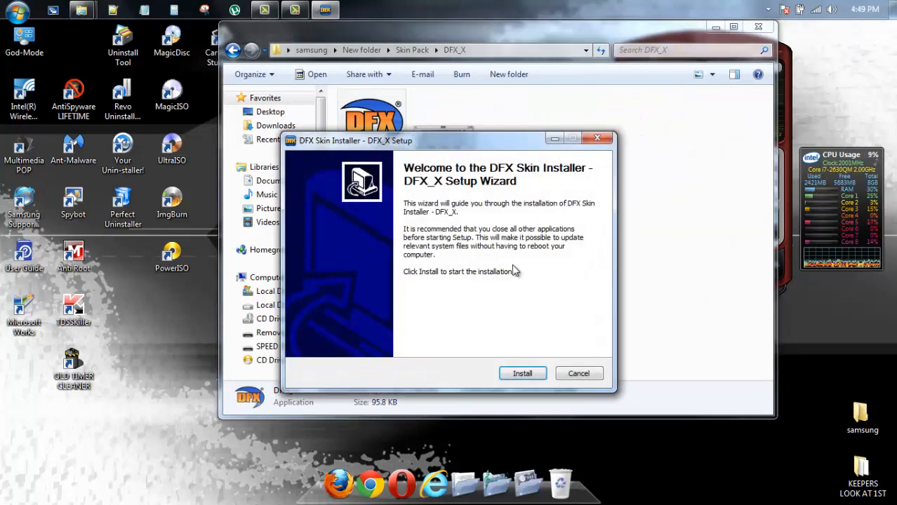
{"action": "left_click", "coordinate": [529, 373]}
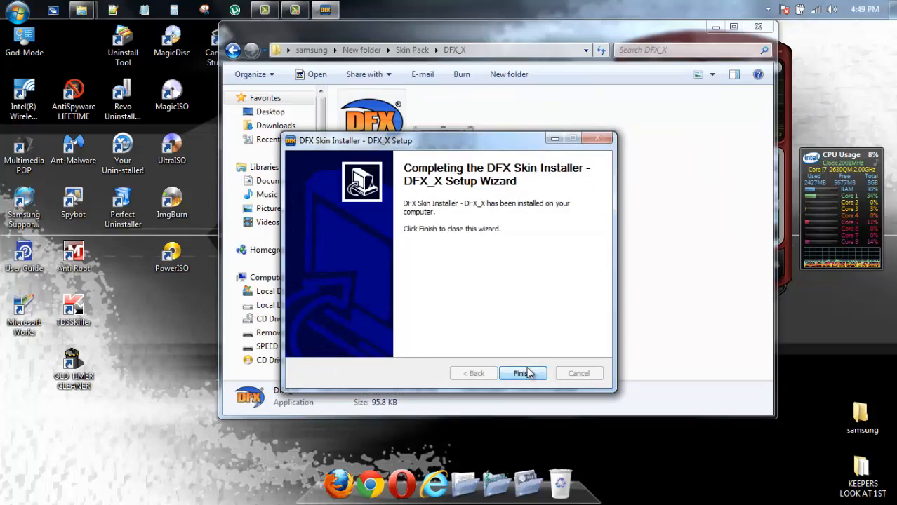
{"action": "left_click", "coordinate": [528, 373]}
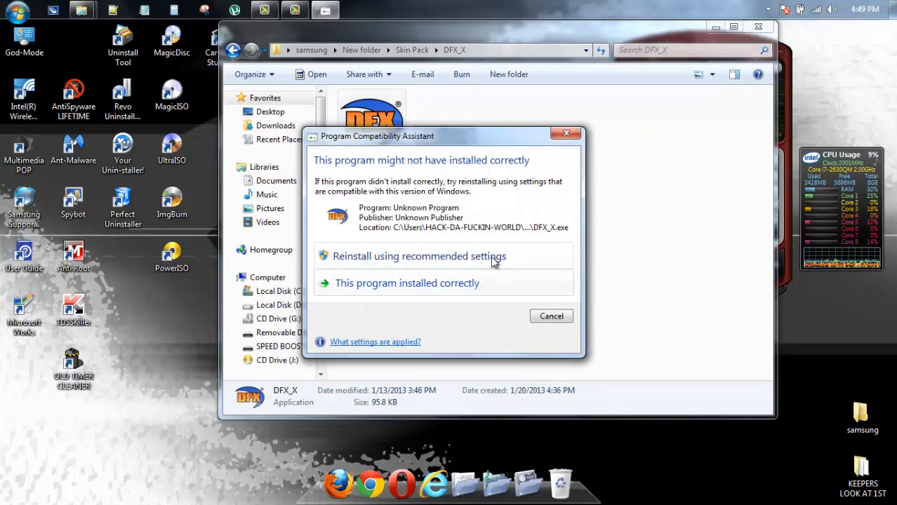
{"action": "left_click", "coordinate": [494, 260]}
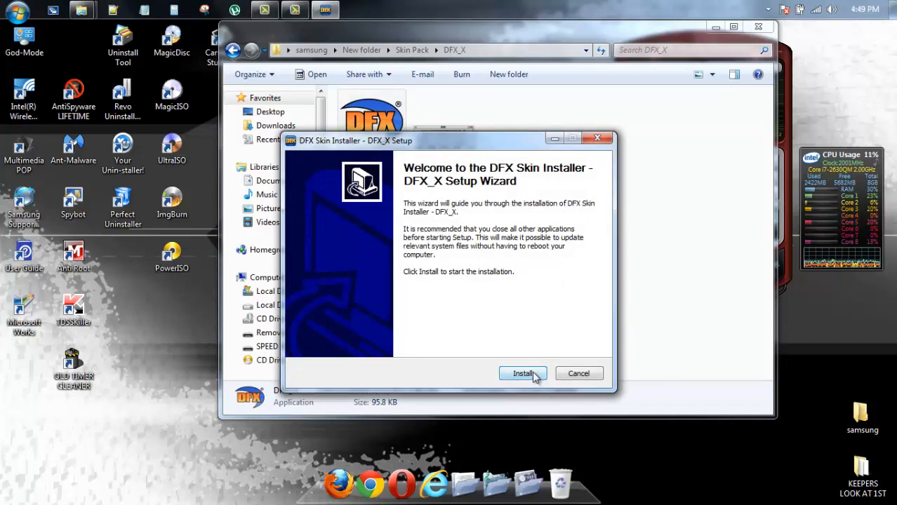
{"action": "left_click", "coordinate": [535, 377]}
{"action": "left_click", "coordinate": [533, 374]}
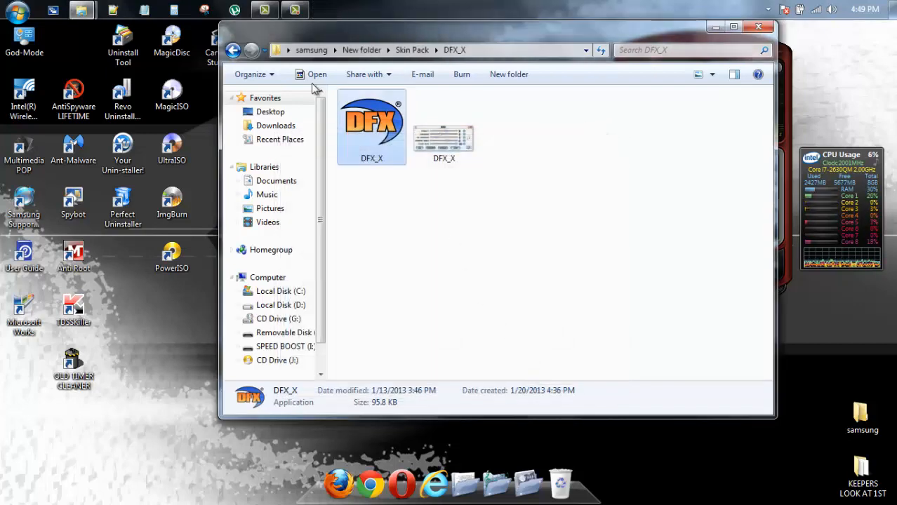
{"action": "left_click", "coordinate": [232, 50]}
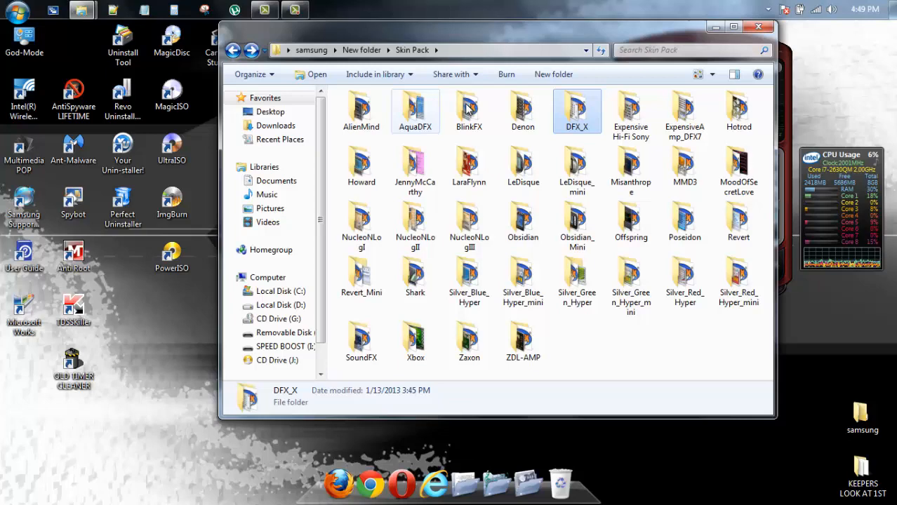
Install the ExpensiveHiFiSony skin, reinstall it with recommended settings, and return to Skin Pack.
{"action": "double_click", "coordinate": [652, 125]}
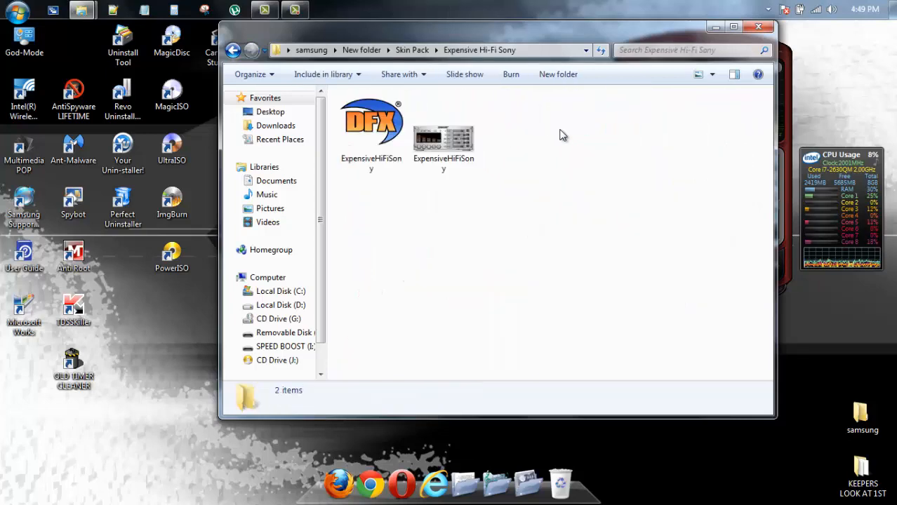
{"action": "left_click", "coordinate": [365, 114]}
{"action": "double_click", "coordinate": [366, 114]}
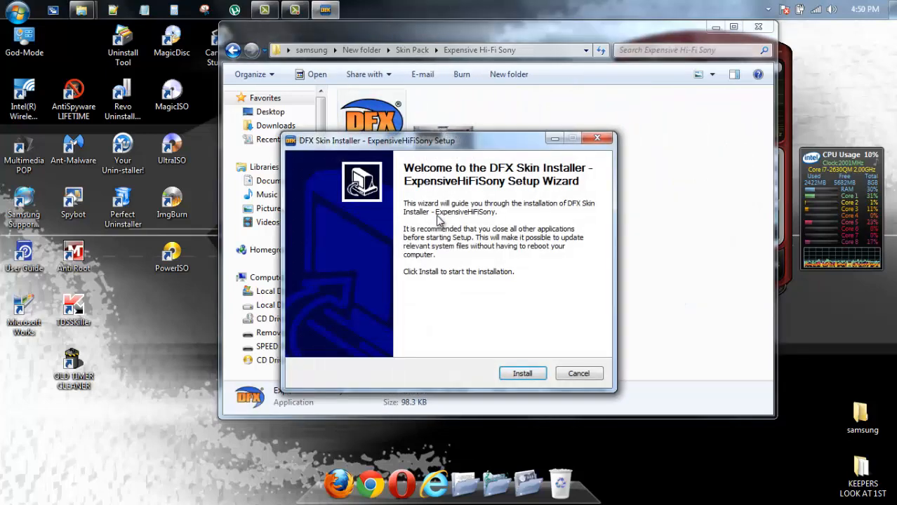
{"action": "left_click", "coordinate": [543, 373]}
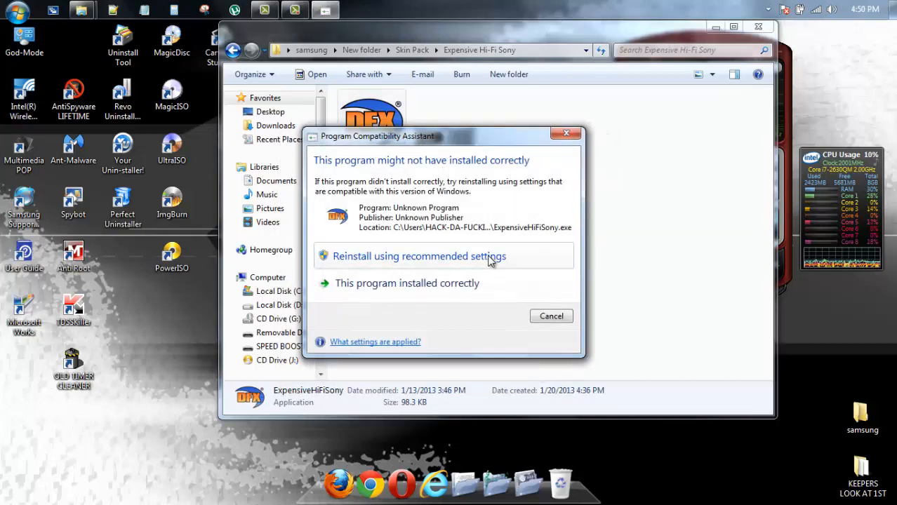
{"action": "left_click", "coordinate": [491, 257]}
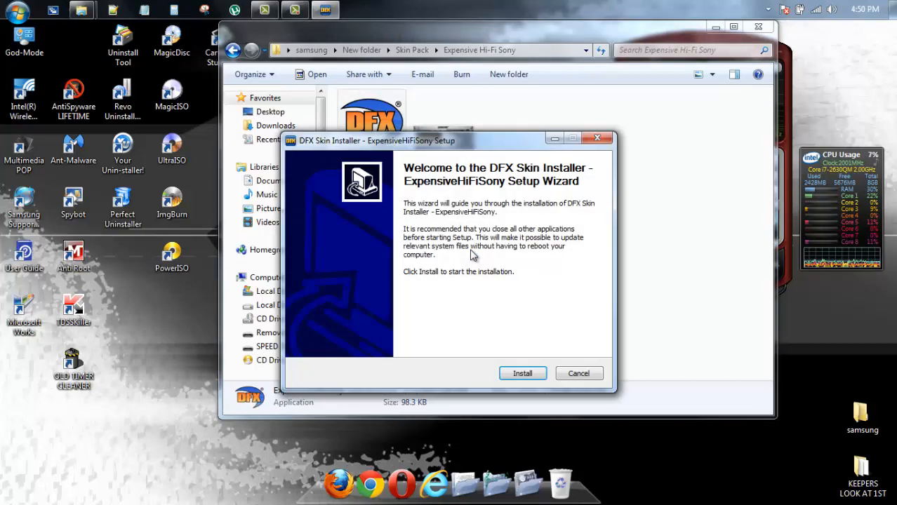
{"action": "left_click", "coordinate": [525, 373]}
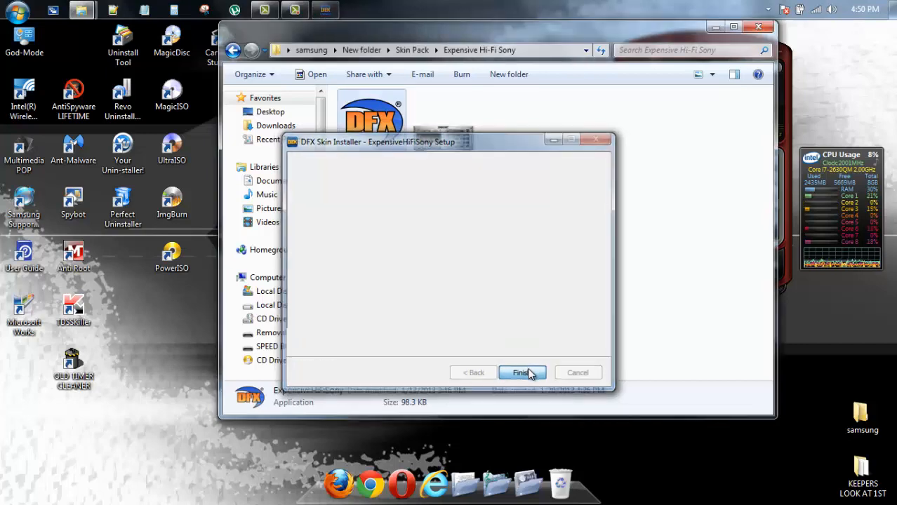
{"action": "left_click", "coordinate": [234, 50]}
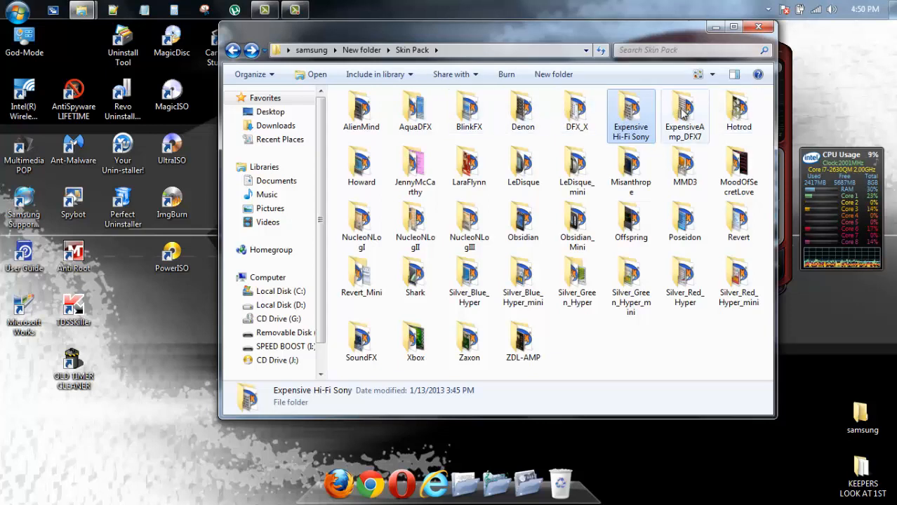
Run ExpensiveAmp_DFX7.exe, install and reinstall with recommended settings, then return to Skin Pack.
{"action": "double_click", "coordinate": [683, 113]}
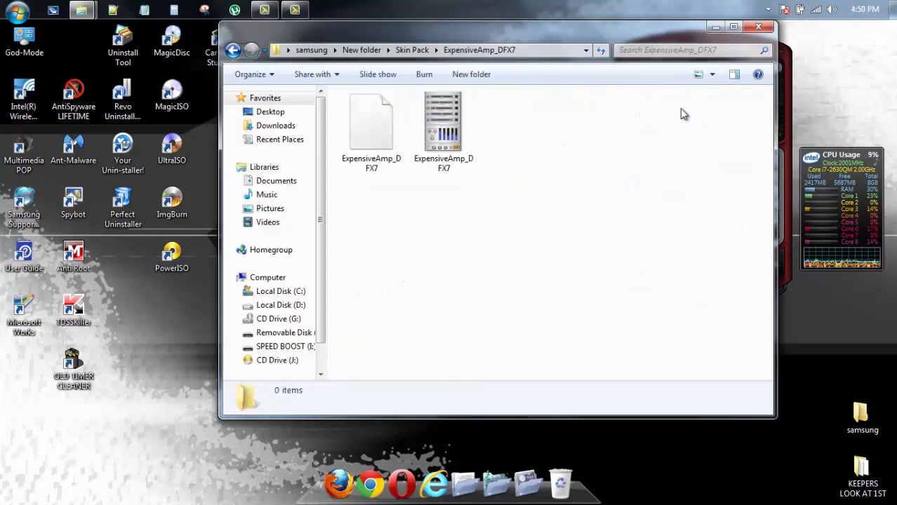
{"action": "double_click", "coordinate": [379, 120]}
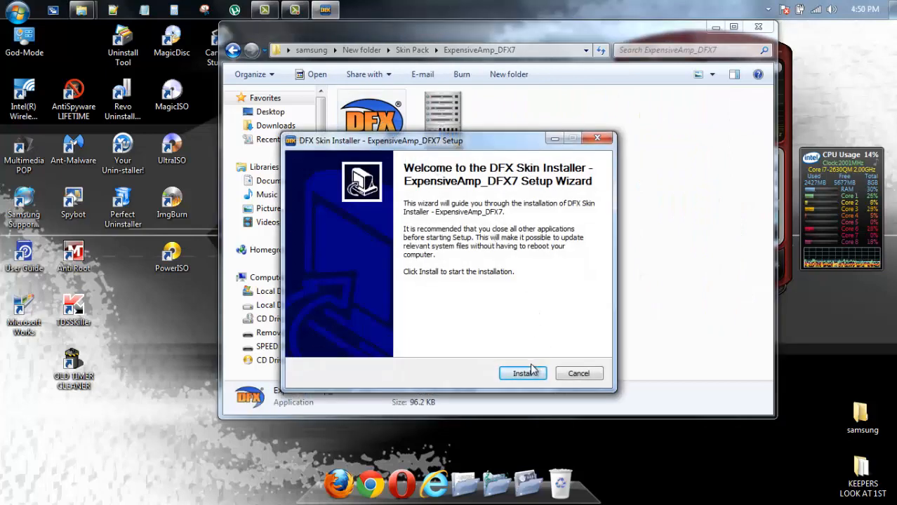
{"action": "left_click", "coordinate": [523, 373]}
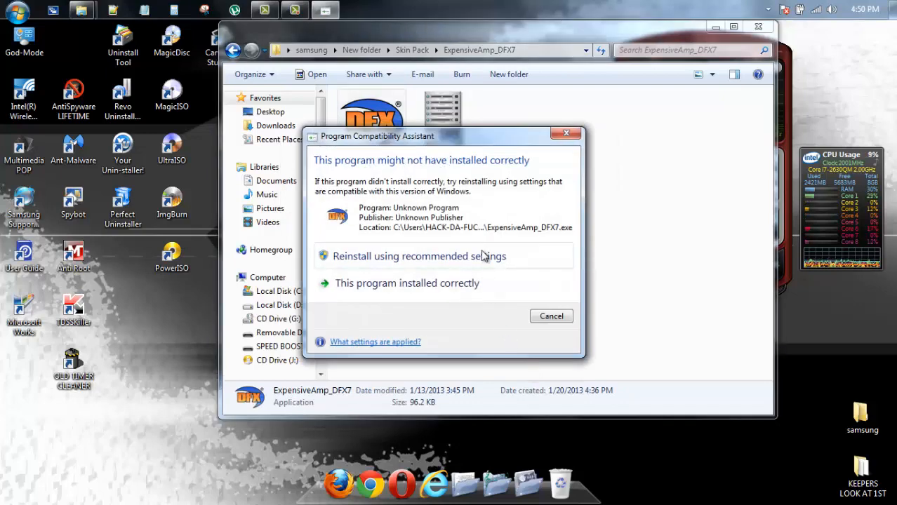
{"action": "left_click", "coordinate": [481, 256]}
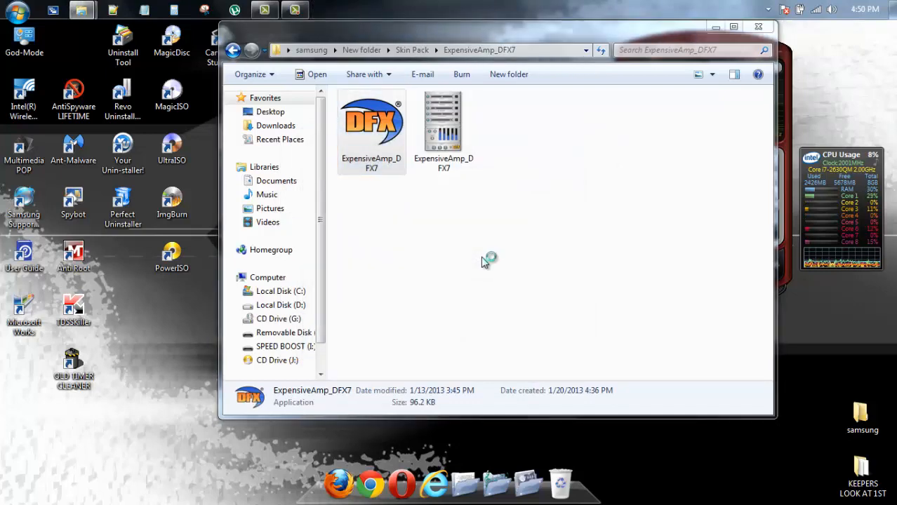
{"action": "left_click", "coordinate": [531, 372]}
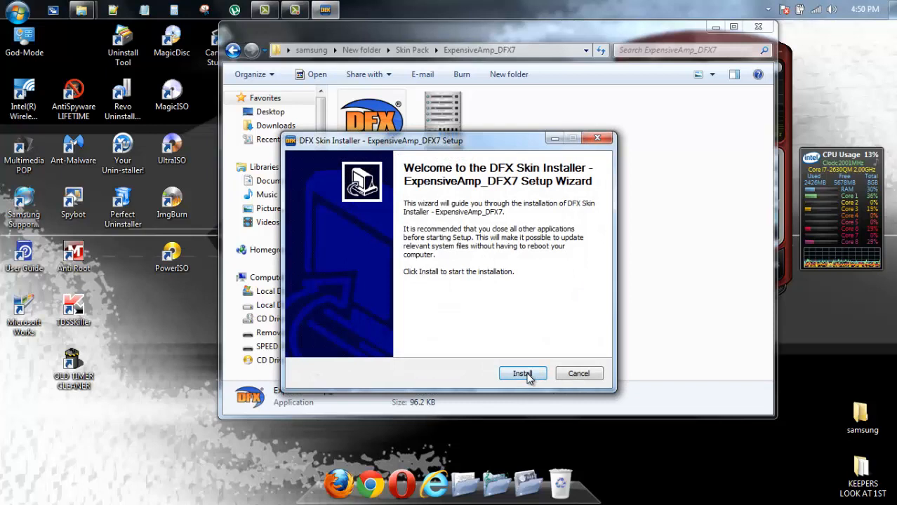
{"action": "left_click", "coordinate": [530, 374]}
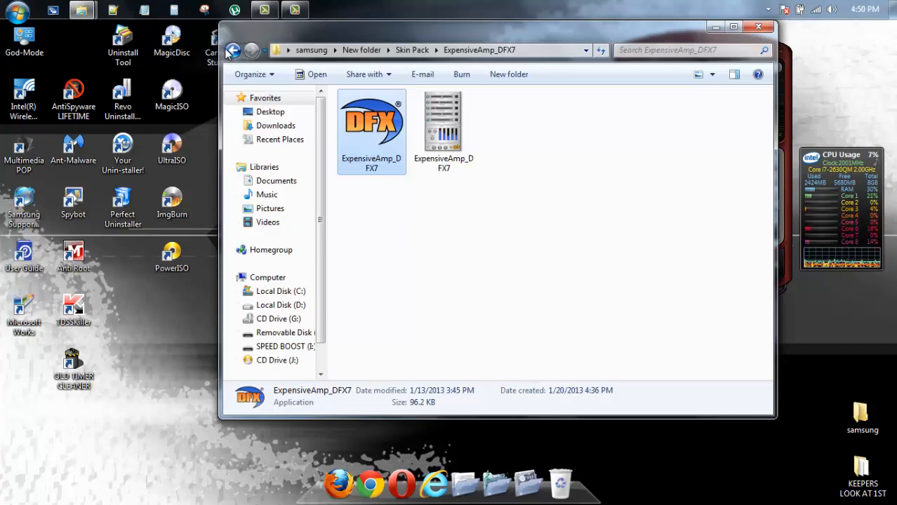
{"action": "left_click", "coordinate": [233, 51]}
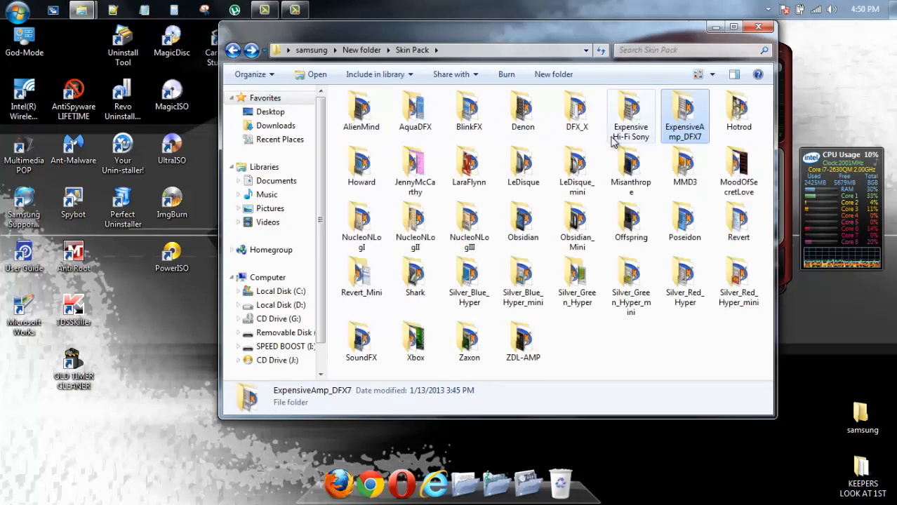
Run Hotrod.exe from its folder and install the skin with recommended compatibility settings.
{"action": "double_click", "coordinate": [738, 116]}
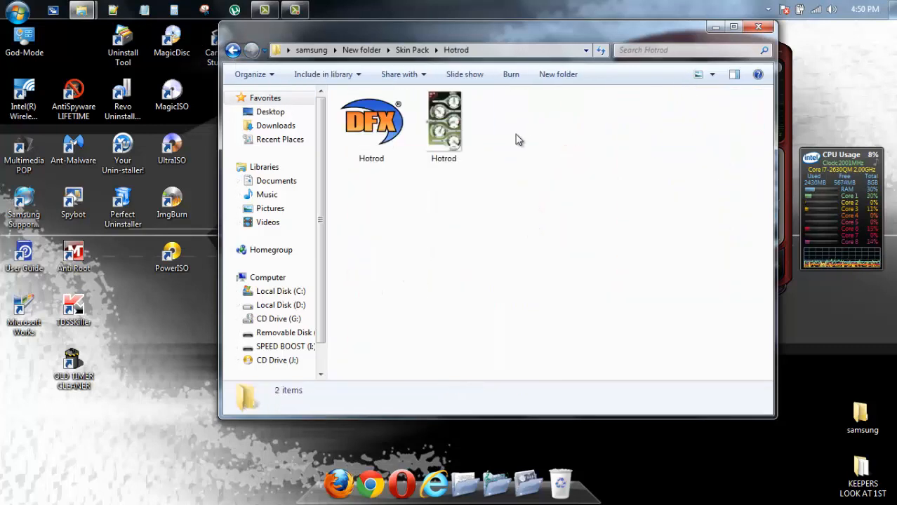
{"action": "left_click", "coordinate": [397, 137]}
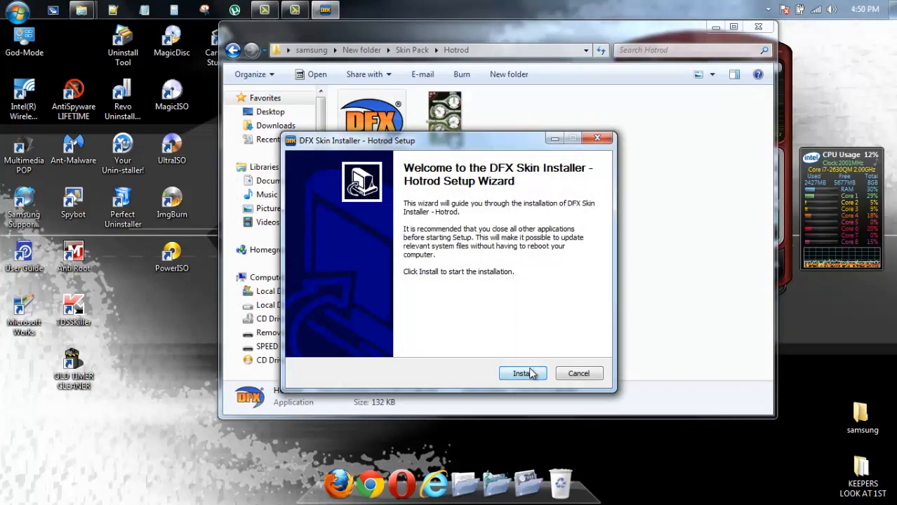
{"action": "left_click", "coordinate": [522, 374]}
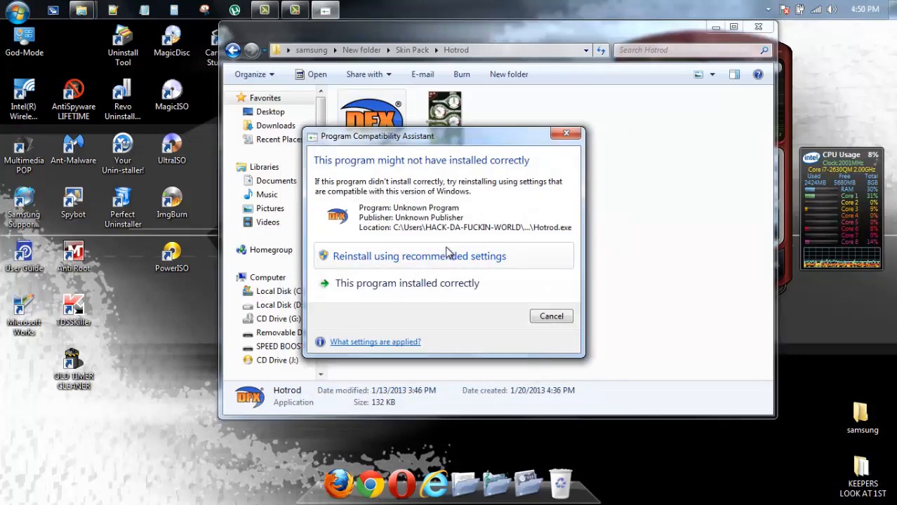
{"action": "left_click", "coordinate": [450, 256]}
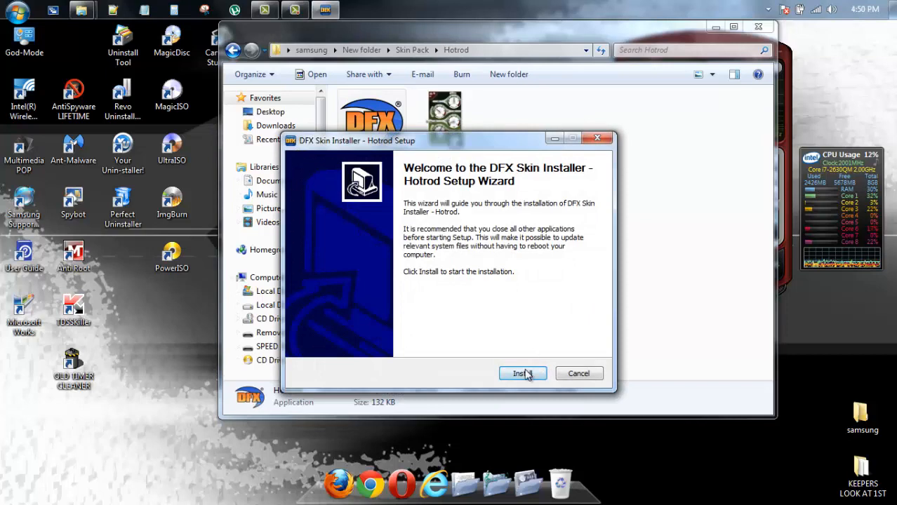
{"action": "left_click", "coordinate": [527, 374]}
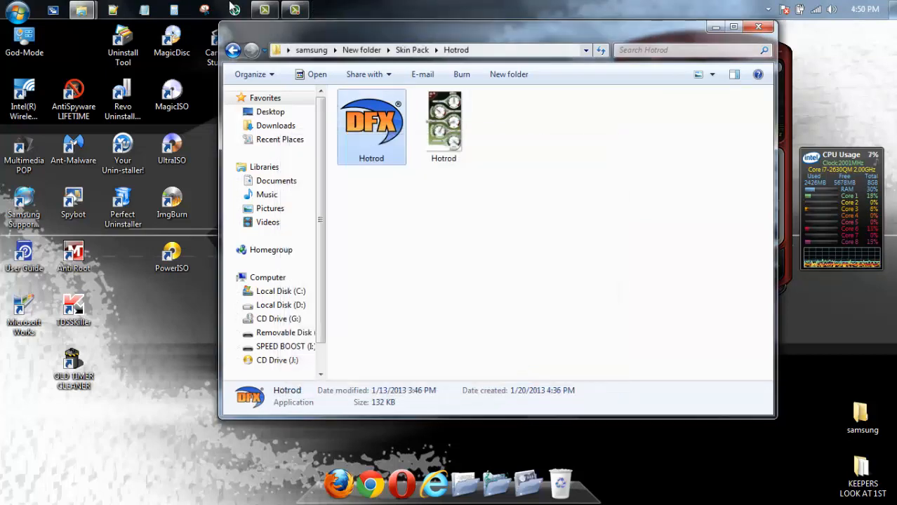
Delete the eight top-row folders AlienMind through Hotrod to the Recycle Bin and close Skin Pack.
{"action": "left_click", "coordinate": [233, 49]}
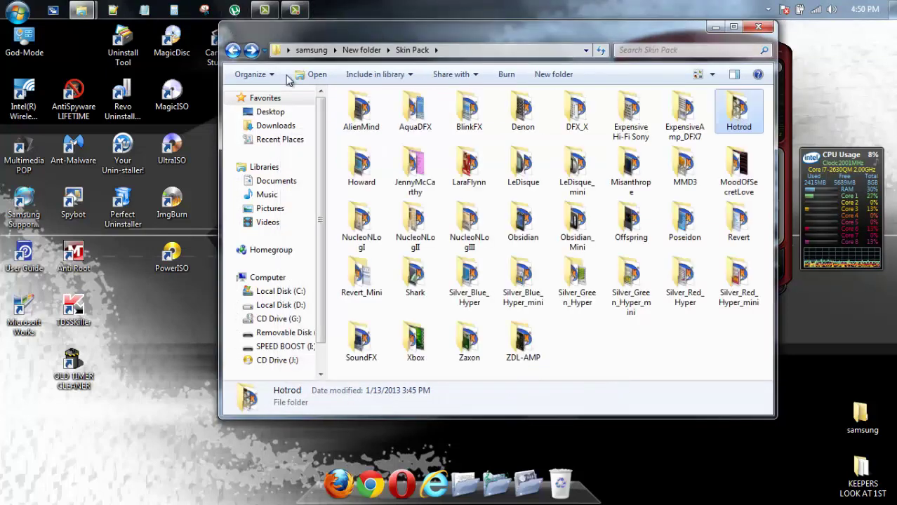
{"action": "left_click", "coordinate": [344, 107]}
{"action": "left_click_drag", "start_coordinate": [332, 104], "coordinate": [767, 127]}
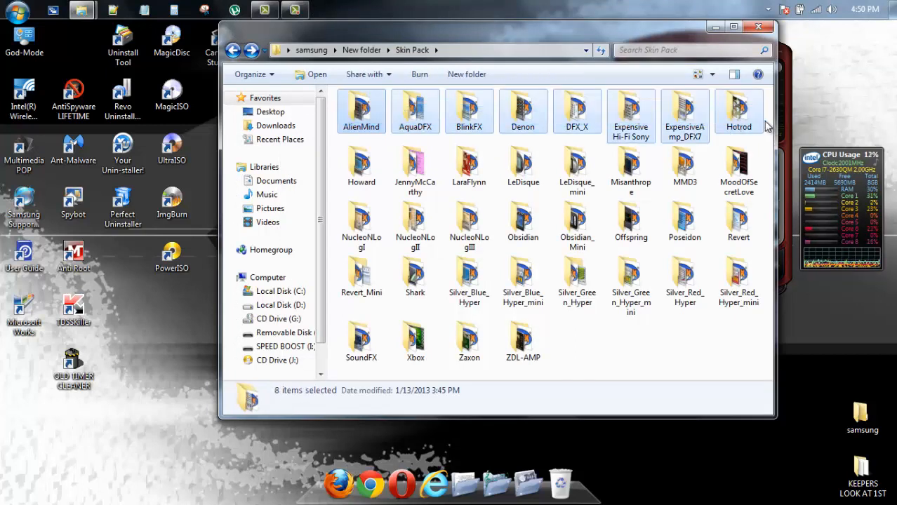
{"action": "key", "text": "Delete"}
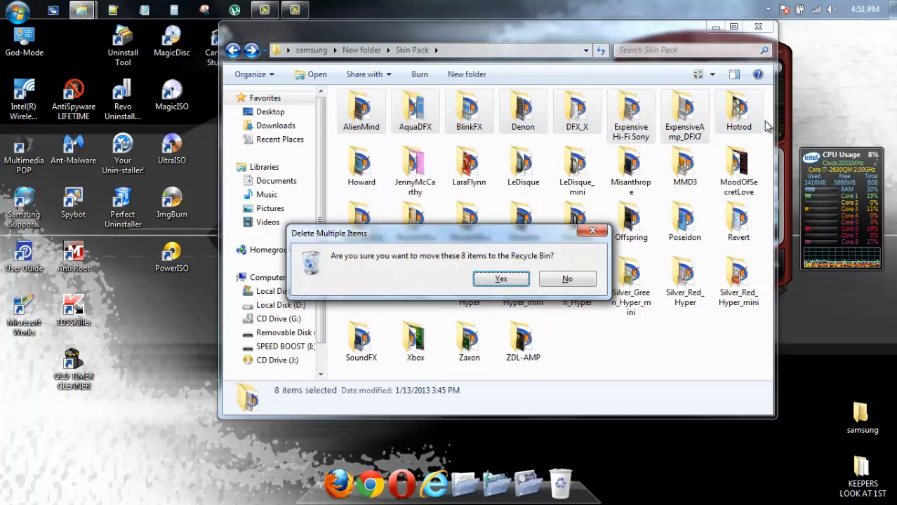
{"action": "key", "text": "Return"}
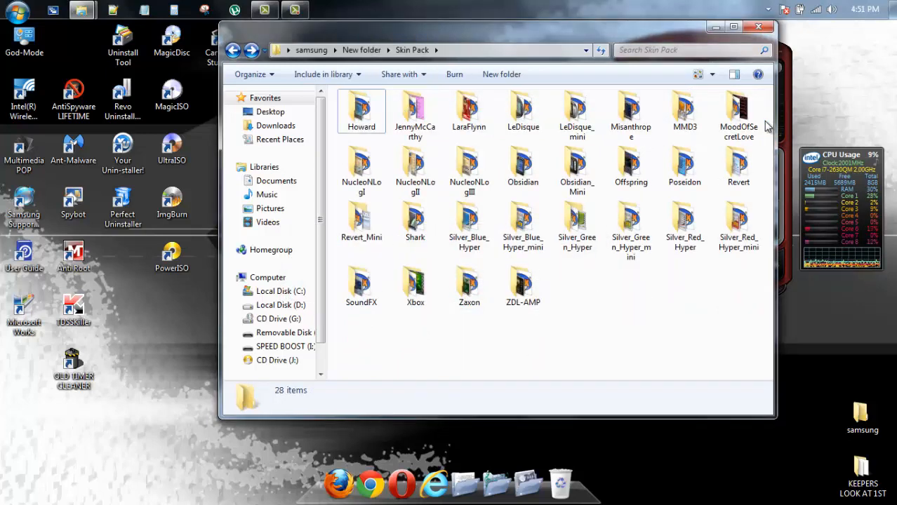
{"action": "left_click", "coordinate": [758, 26]}
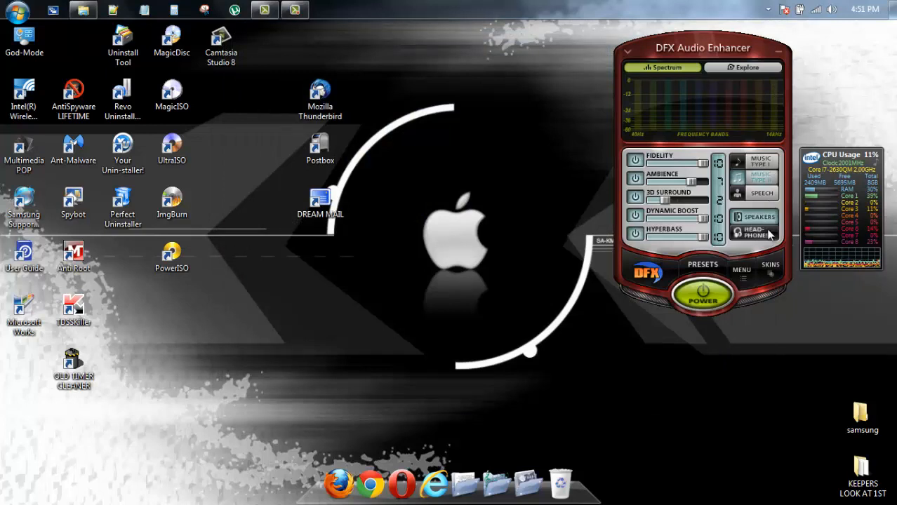
Choose factory_Charcoal_mini from the Select Skin list and apply it to the player.
{"action": "left_click", "coordinate": [771, 265]}
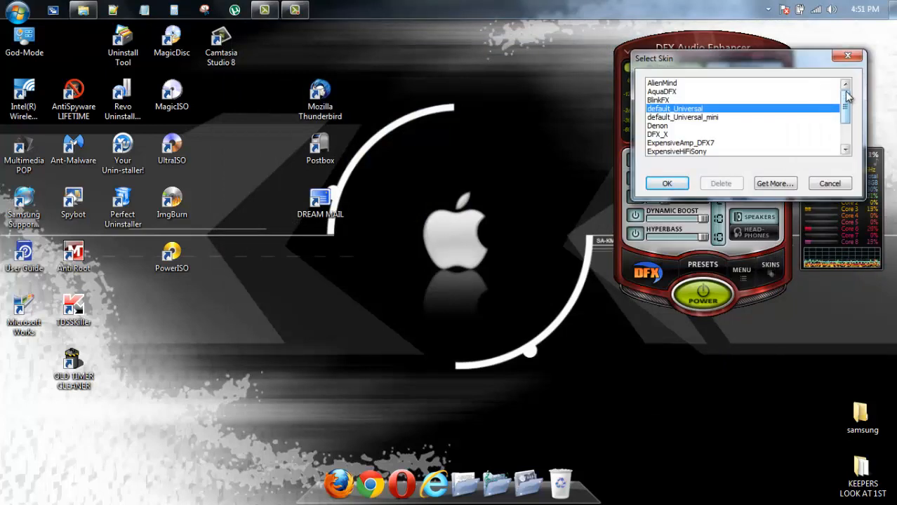
{"action": "left_click_drag", "start_coordinate": [848, 96], "coordinate": [847, 135]}
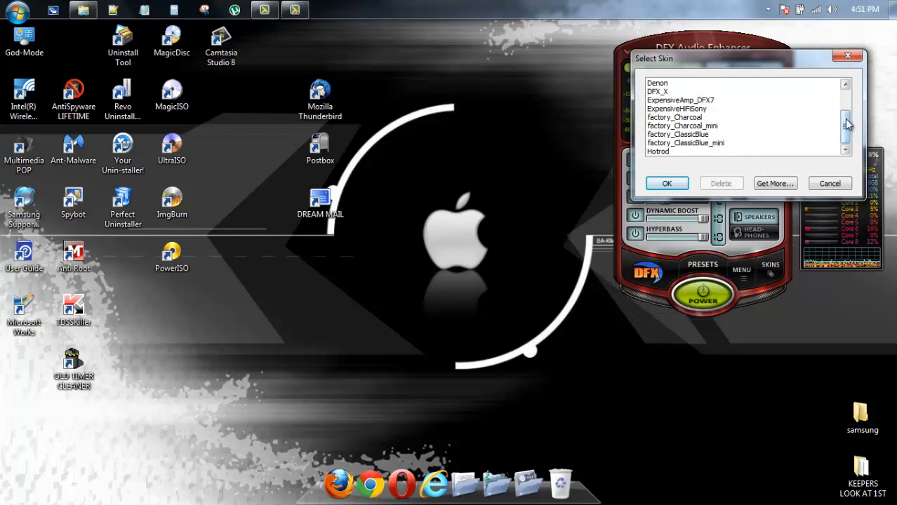
{"action": "mouse_move", "coordinate": [845, 125]}
{"action": "left_mouse_down"}
{"action": "mouse_move", "coordinate": [847, 98]}
{"action": "mouse_move", "coordinate": [847, 124]}
{"action": "left_mouse_up"}
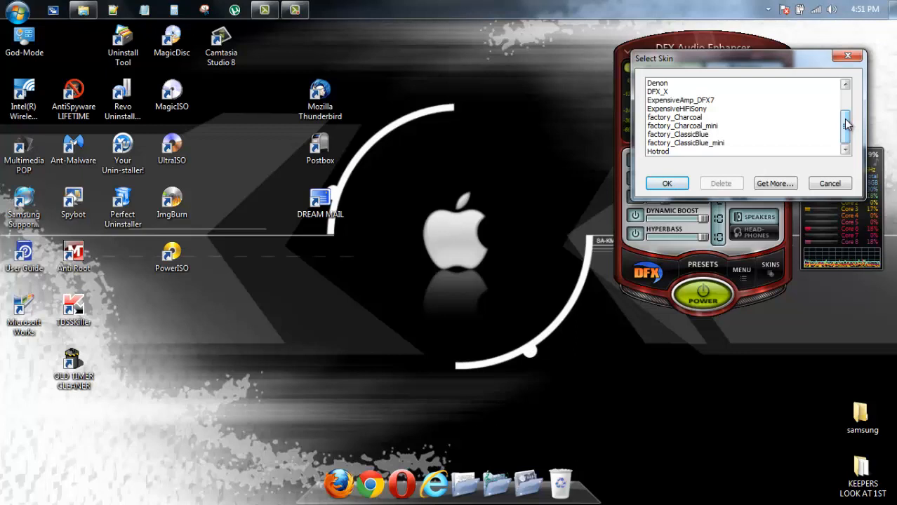
{"action": "mouse_move", "coordinate": [846, 121]}
{"action": "left_mouse_down"}
{"action": "mouse_move", "coordinate": [847, 95]}
{"action": "mouse_move", "coordinate": [847, 120]}
{"action": "left_mouse_up"}
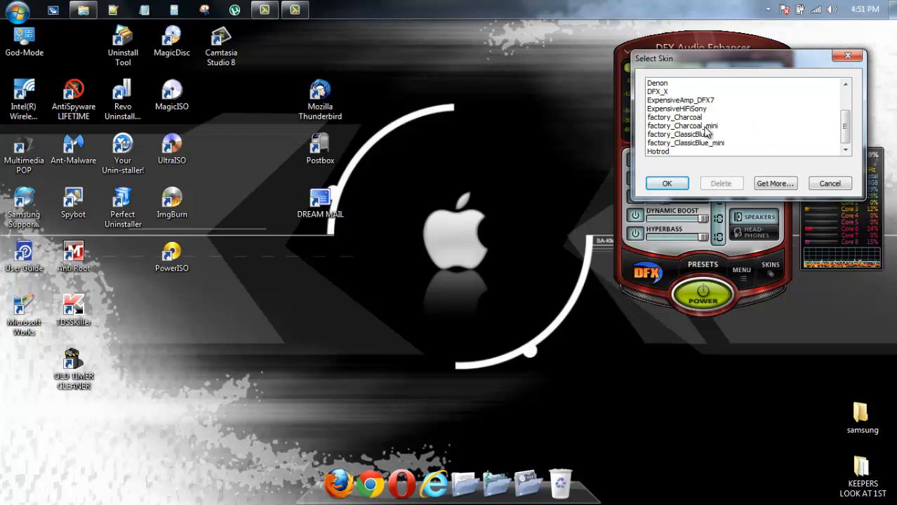
{"action": "left_click", "coordinate": [705, 127]}
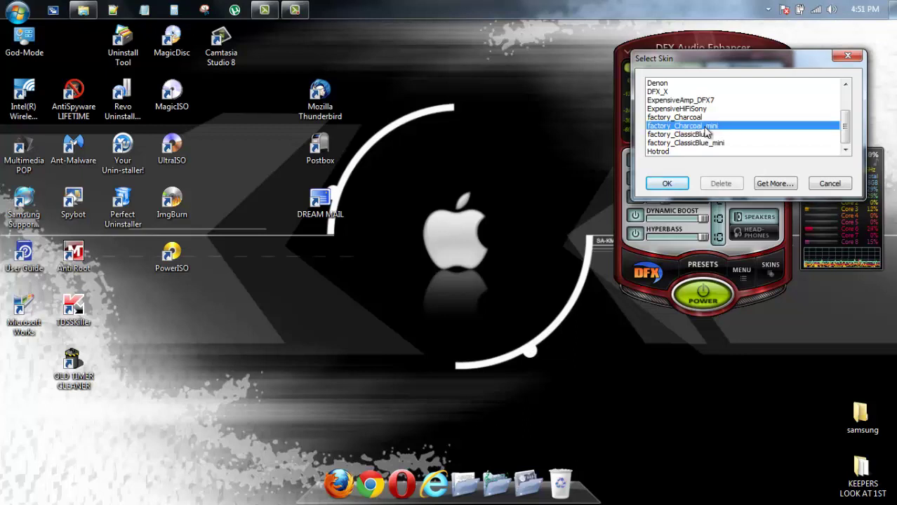
{"action": "left_click", "coordinate": [667, 183]}
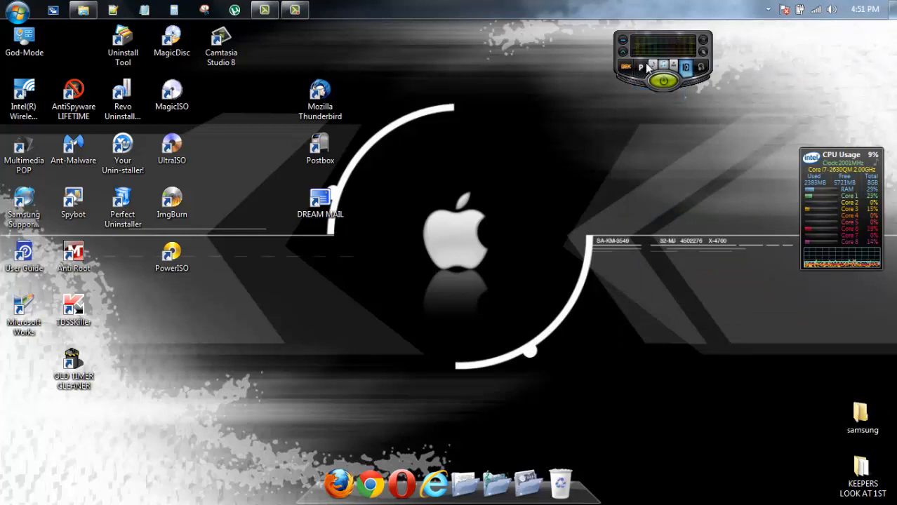
Move the mini DFX player below the CPU Usage gadget and refresh the desktop.
{"action": "left_click_drag", "start_coordinate": [630, 34], "coordinate": [808, 281]}
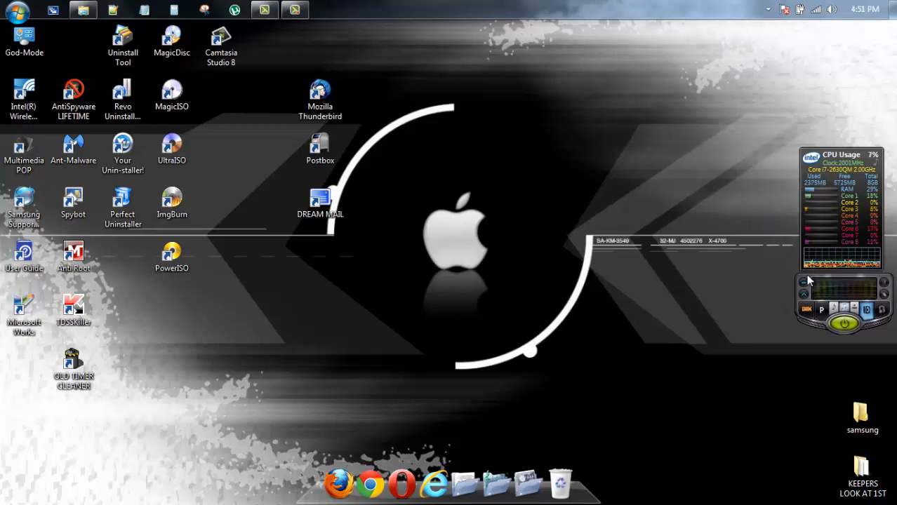
{"action": "right_click", "coordinate": [734, 223]}
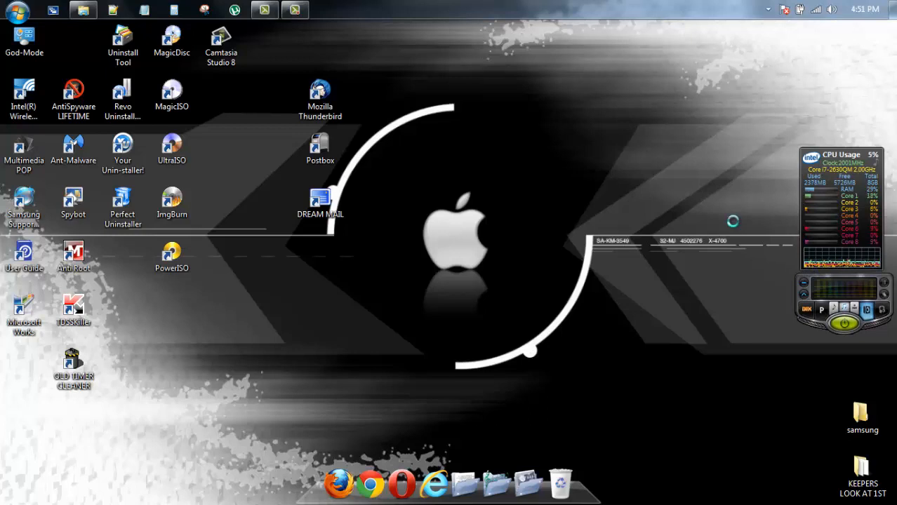
{"action": "left_click", "coordinate": [762, 260]}
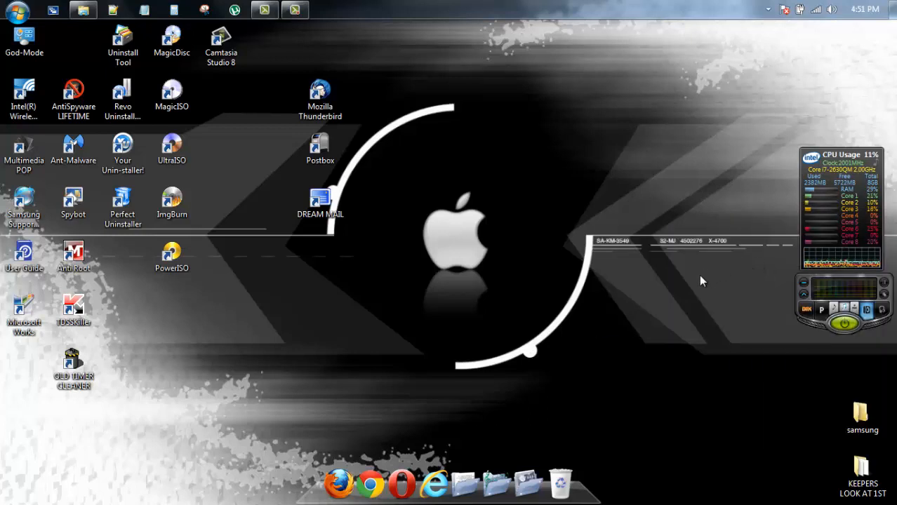
Show the Camtasia Recorder panel with the running capture duration from the taskbar.
{"action": "left_click", "coordinate": [295, 9]}
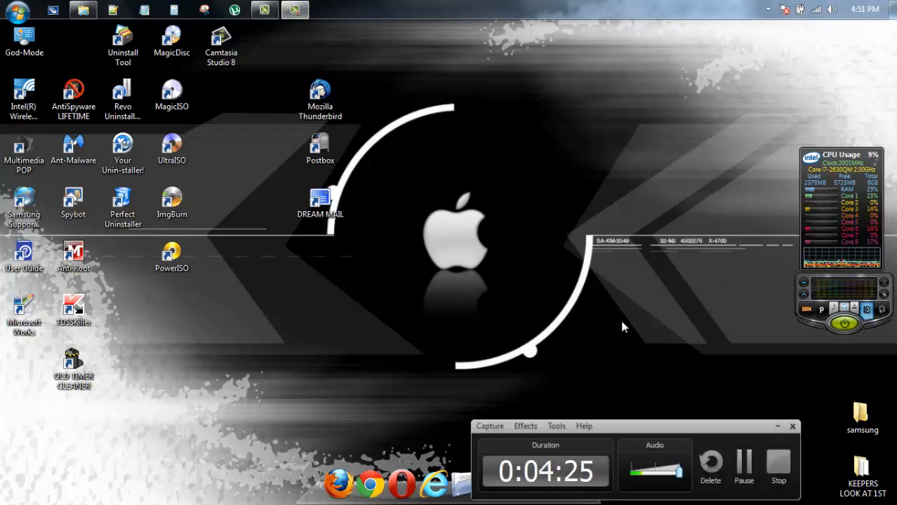